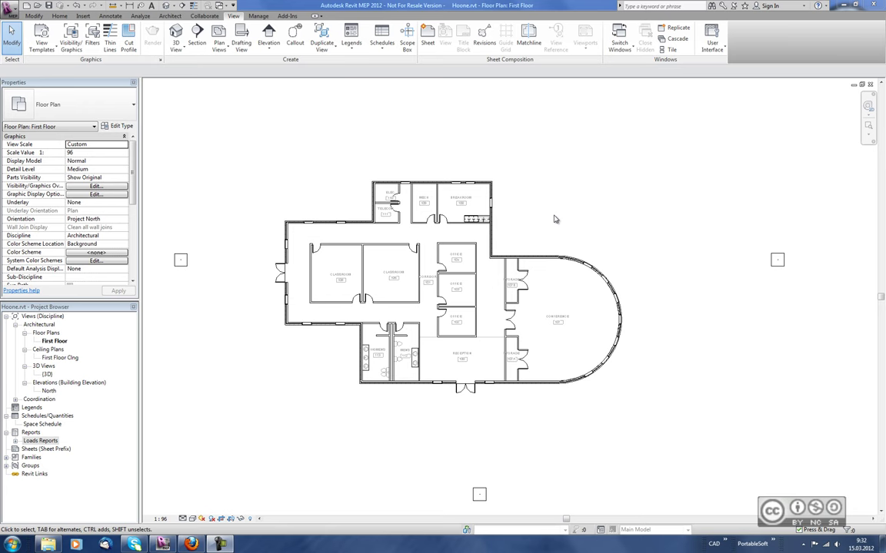
Step: Check the Carrier HAP page in the browser, then return to Project1's 1 - Mech plan
key(alt+Tab)
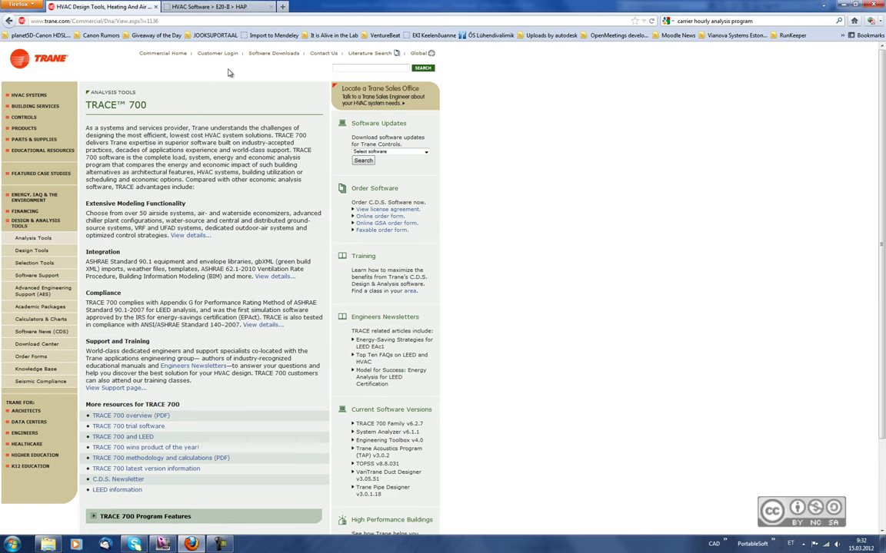
click(196, 9)
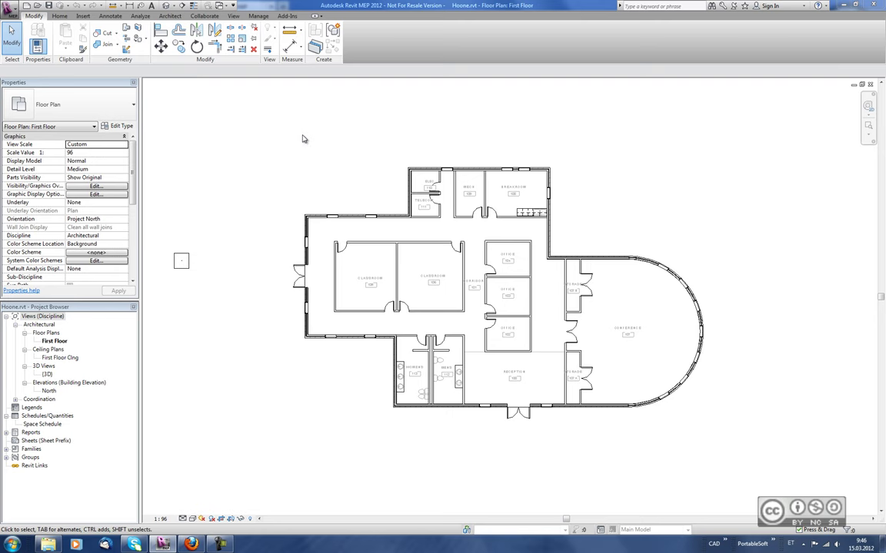
click(228, 6)
click(230, 20)
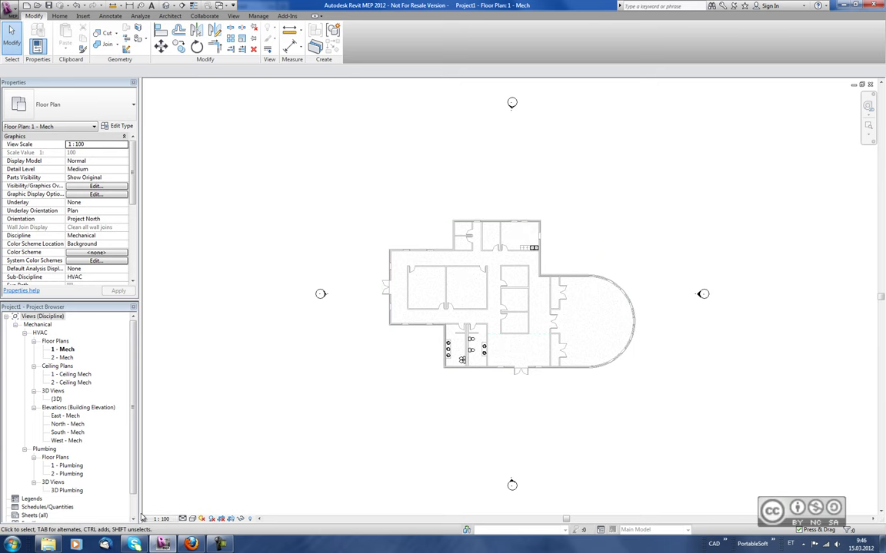
scroll(46, 476, down, 1)
click(42, 521)
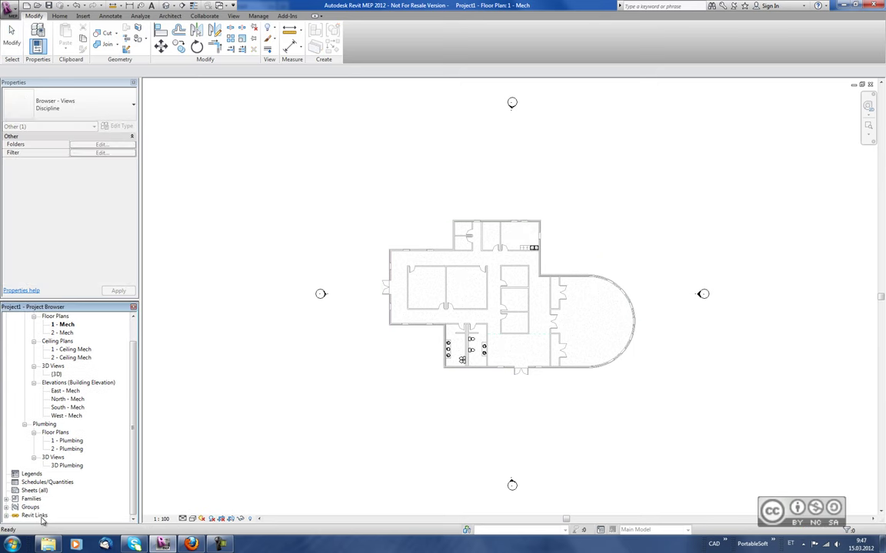
Step: Toggle Room Bounding on and back off for the linked Arhitektuur.rvt model's type
click(442, 255)
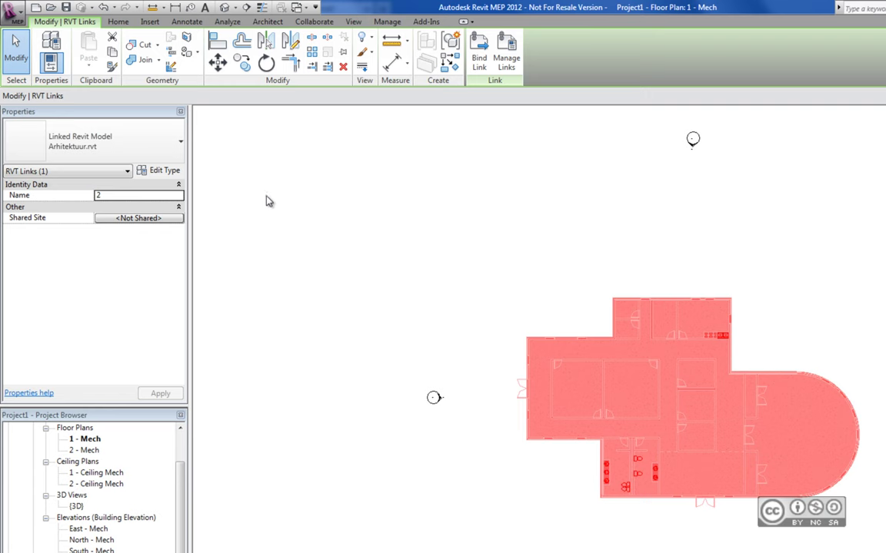
click(146, 167)
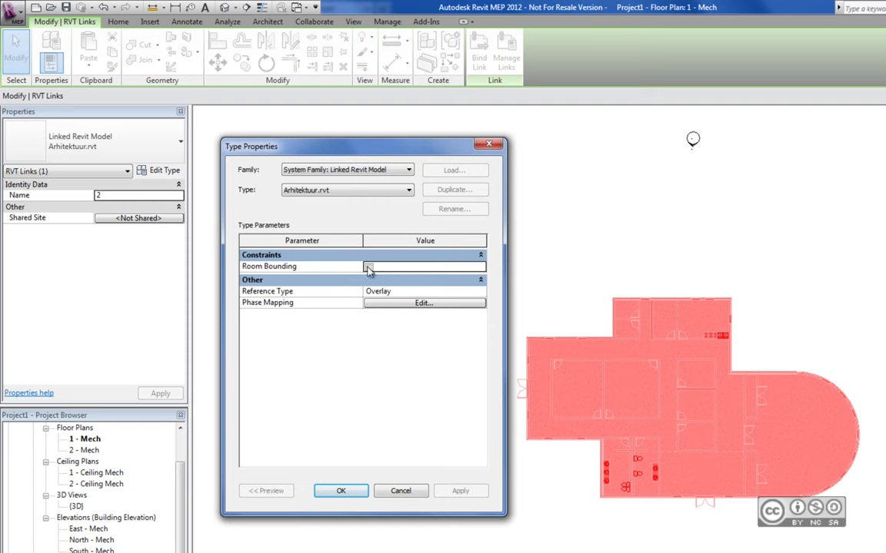
click(368, 267)
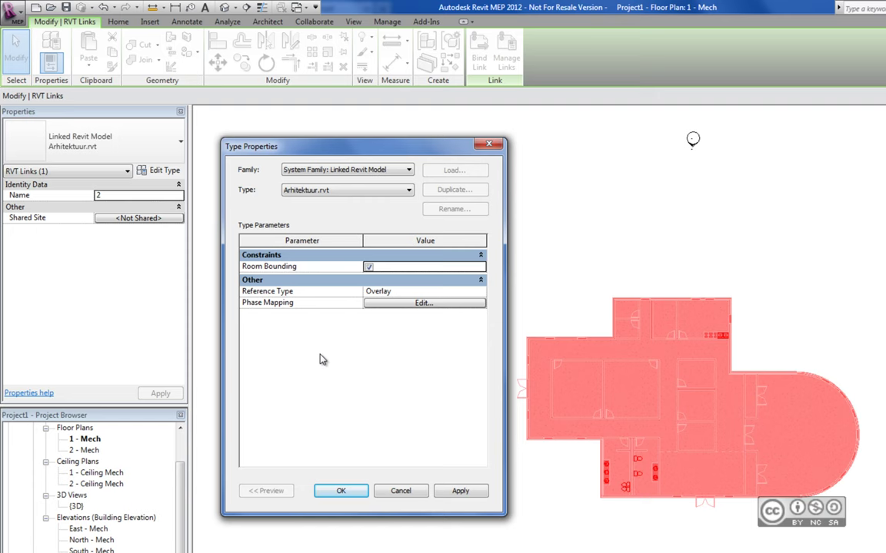
click(368, 266)
click(342, 491)
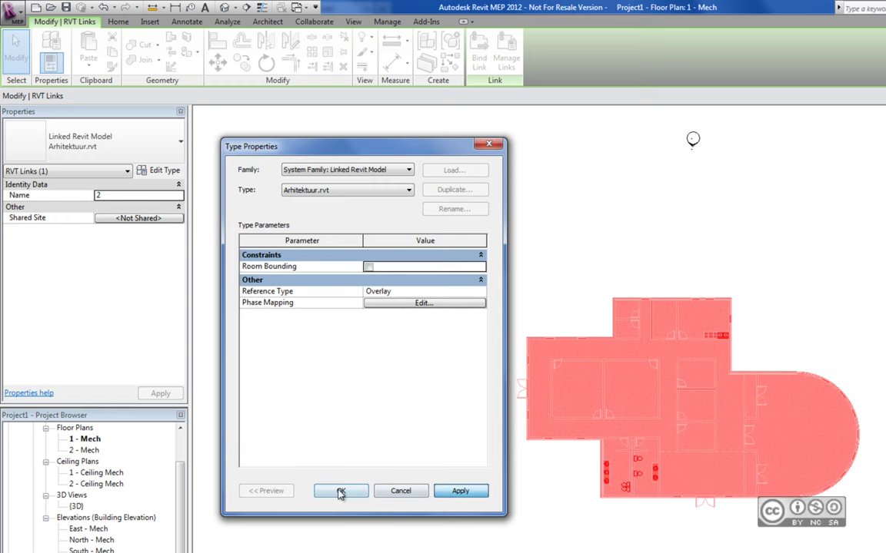
click(227, 22)
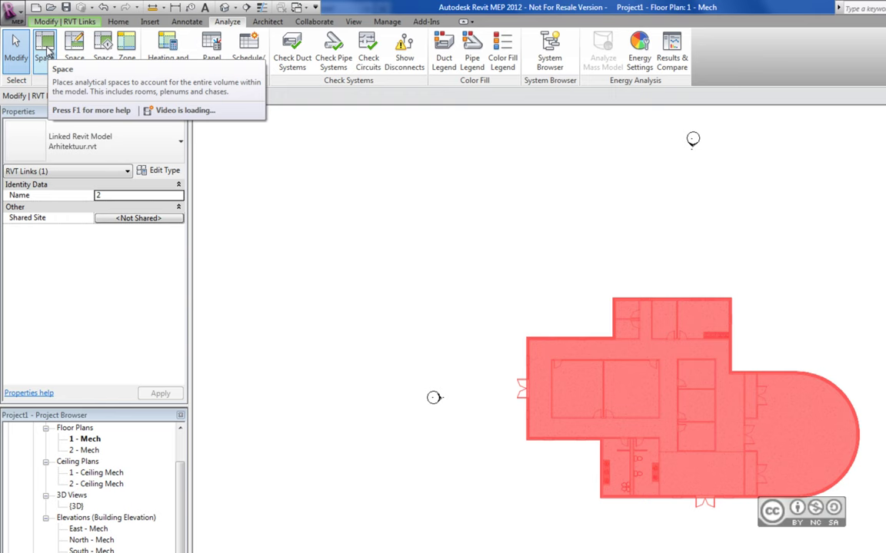
Step: Place a space in the left classroom with the Space tool
click(44, 48)
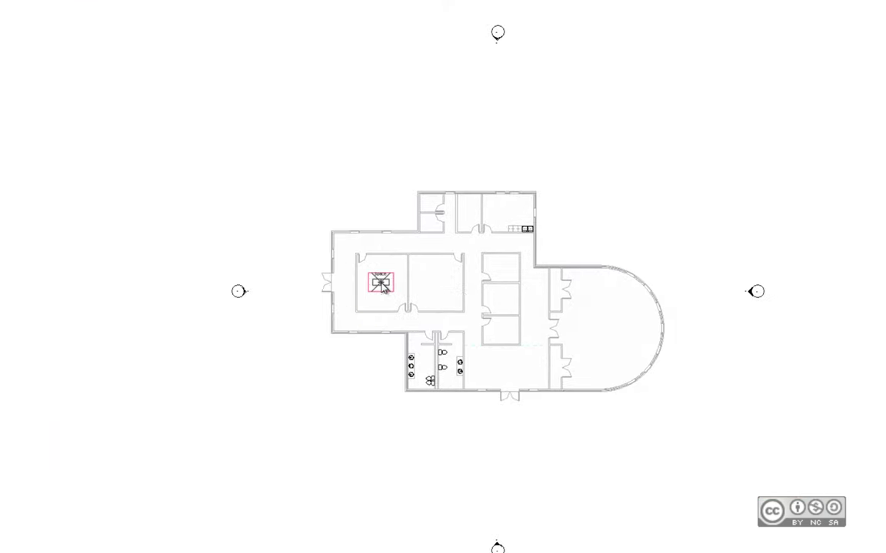
click(382, 286)
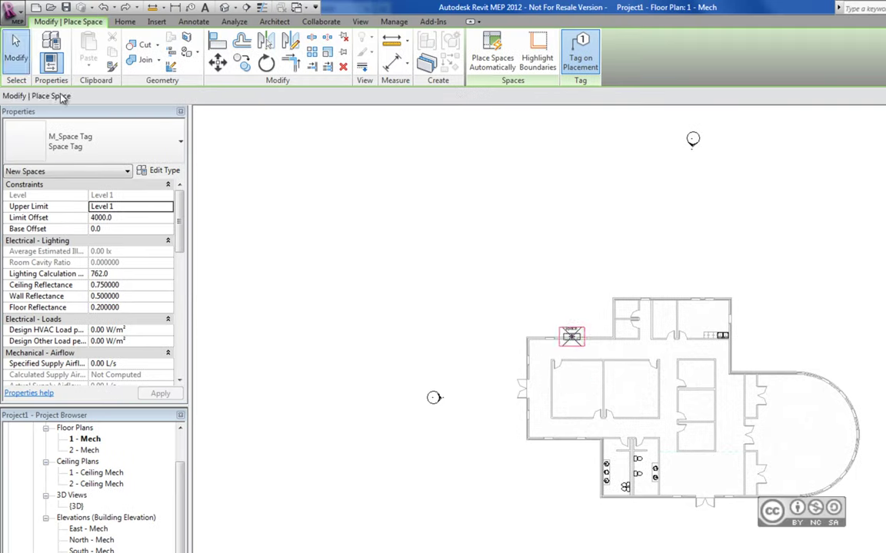
key(Escape)
Step: Tick Room Bounding in the linked Arhitektuur.rvt type properties and apply it
click(583, 344)
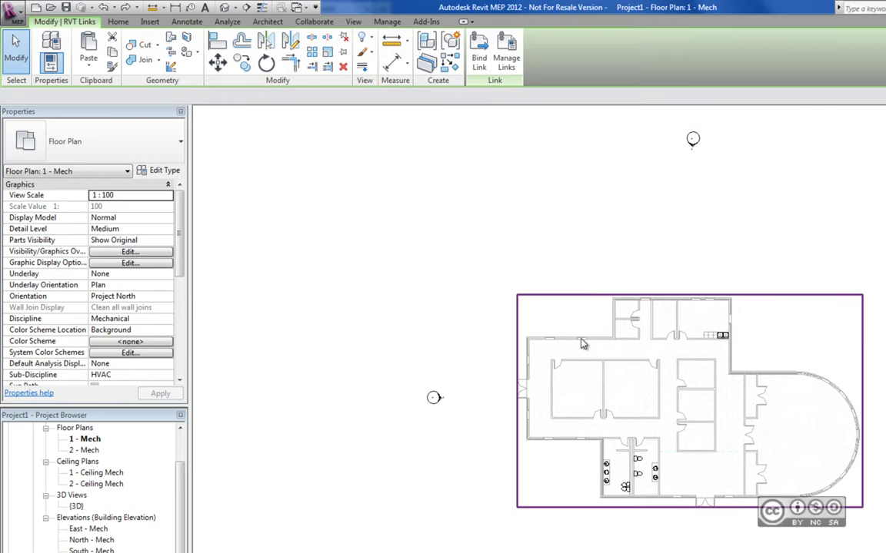
click(369, 267)
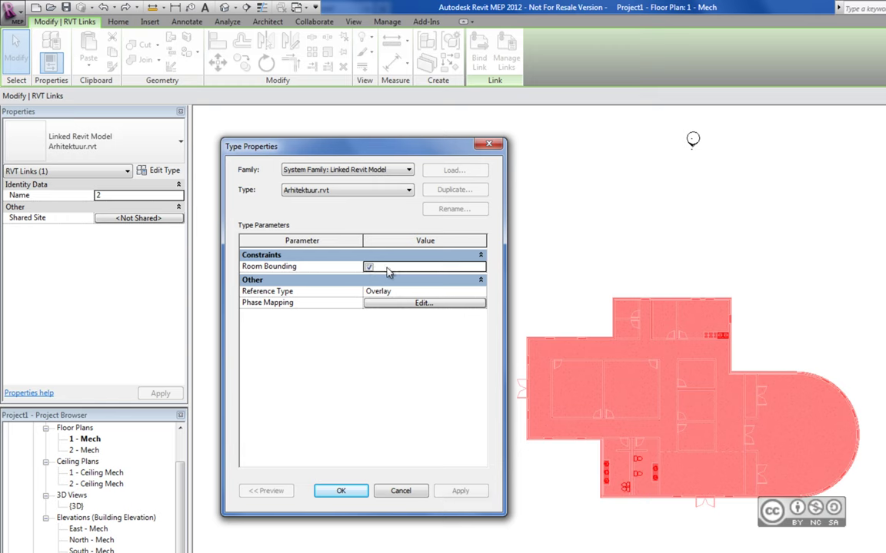
click(459, 491)
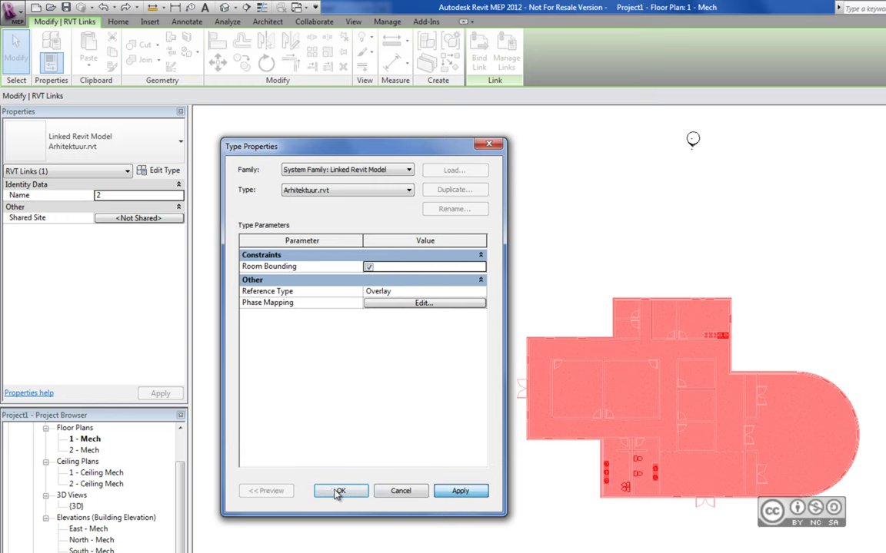
click(339, 492)
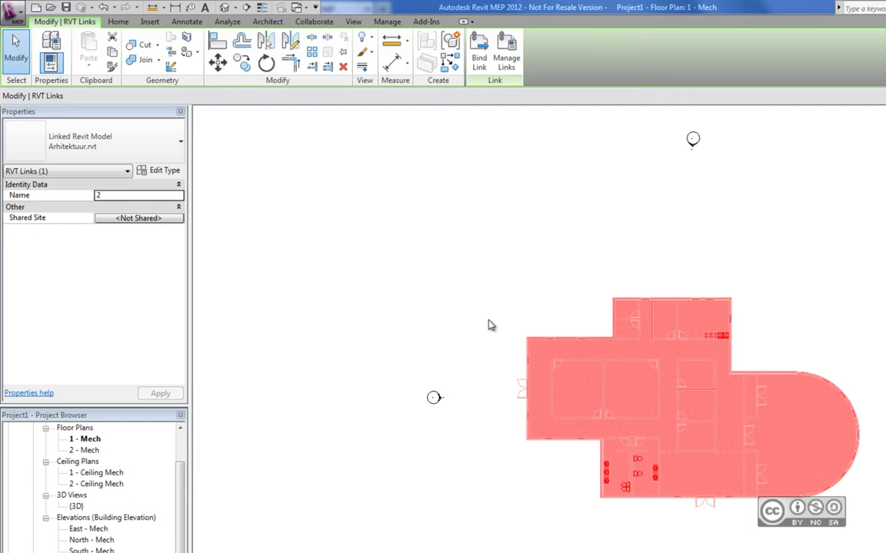
Step: Show the Analyze tab's space, zone and energy tools
click(227, 20)
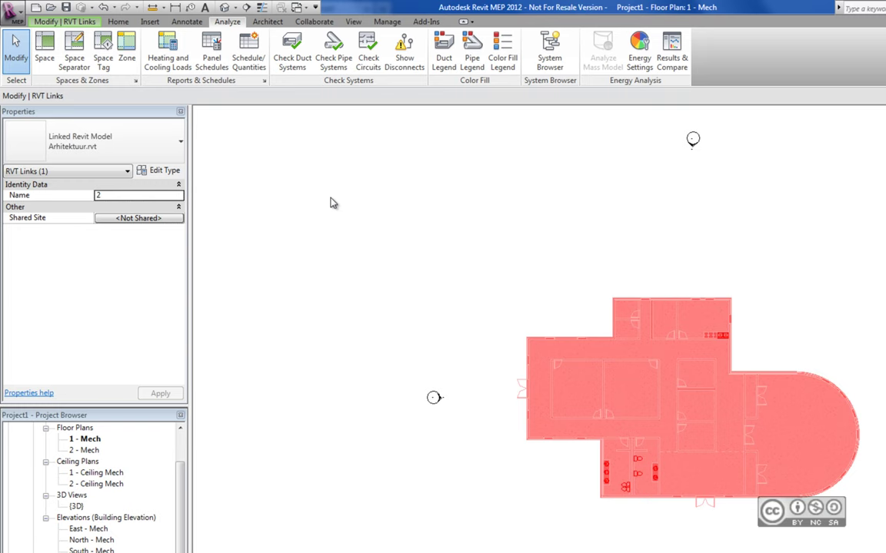
Step: Show the System Browser listing Zones, and place a space in the upper-left room
click(353, 21)
click(650, 57)
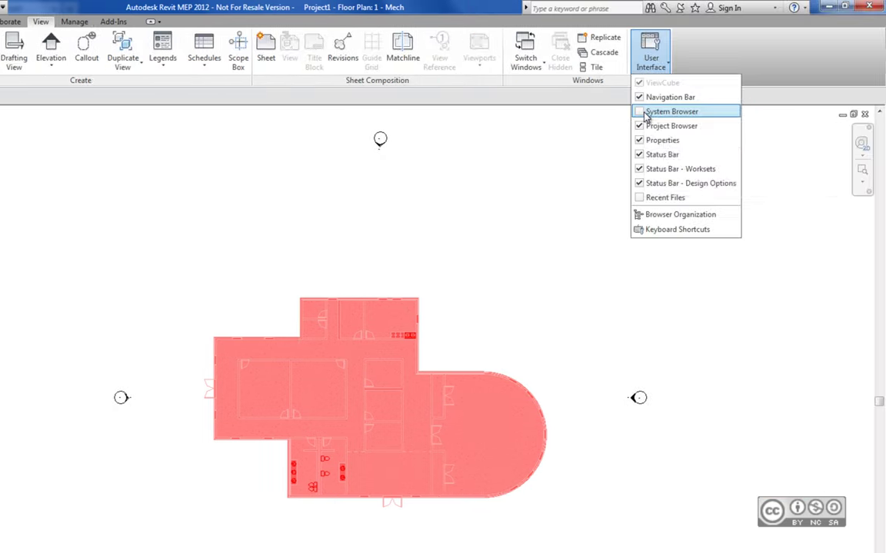
click(647, 112)
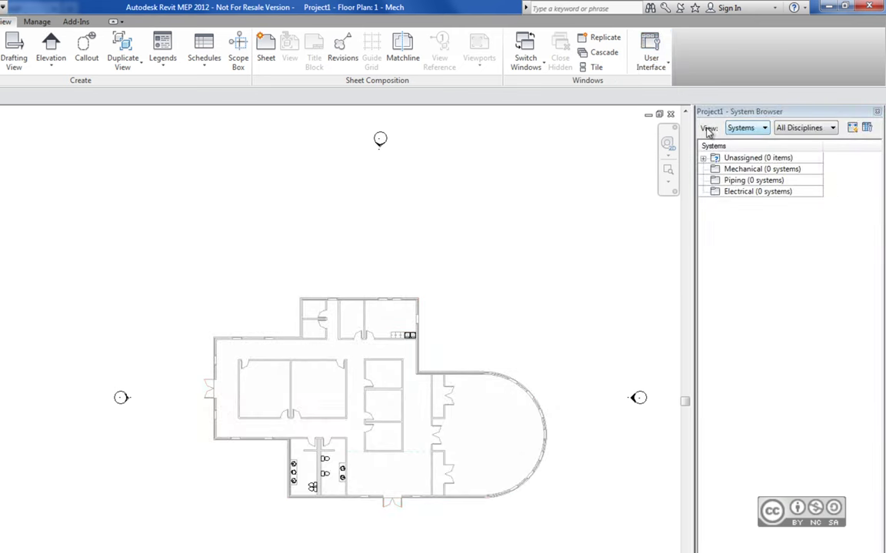
click(747, 127)
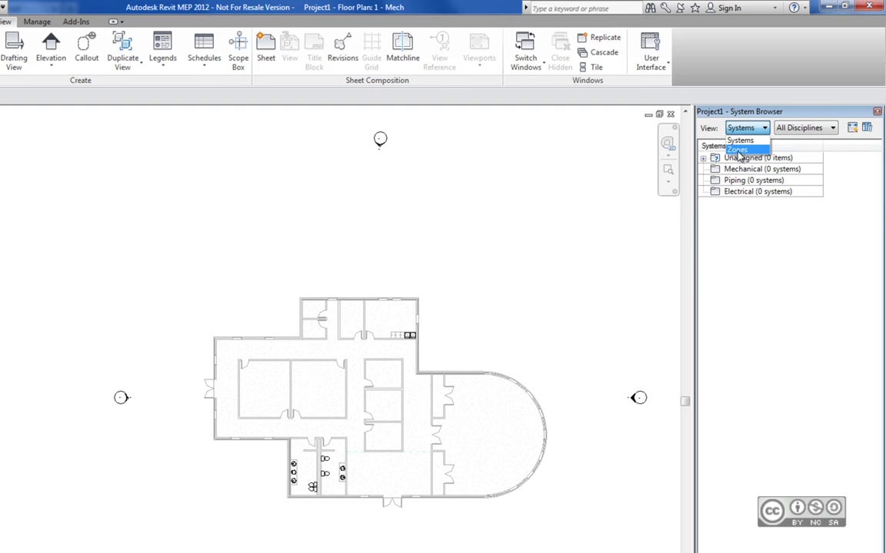
click(738, 150)
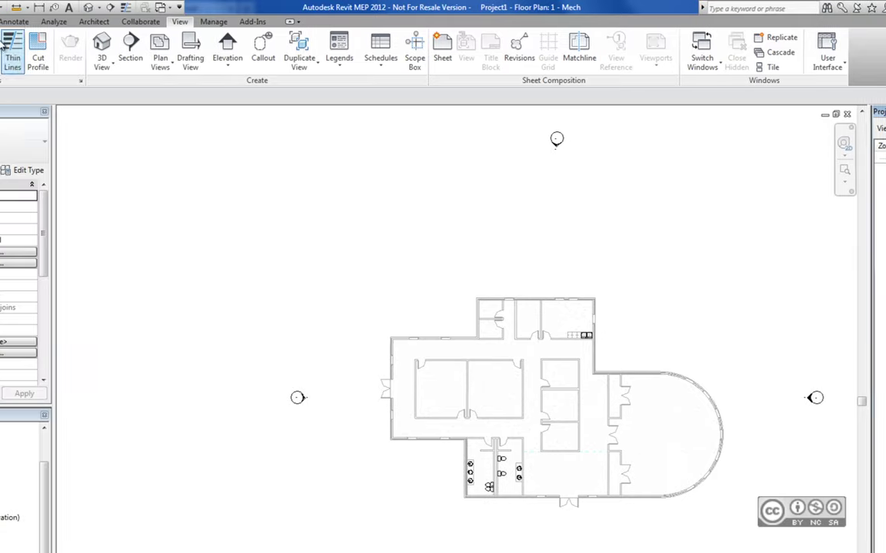
click(575, 386)
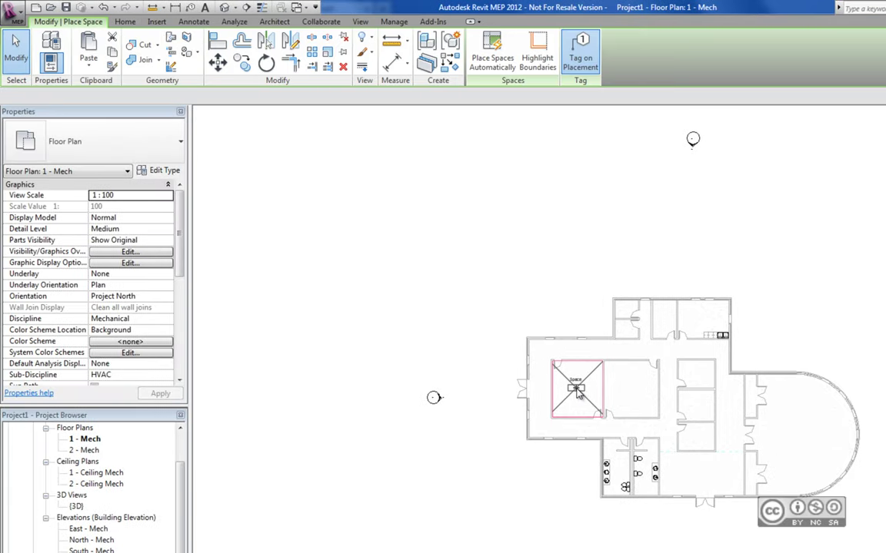
key(Escape)
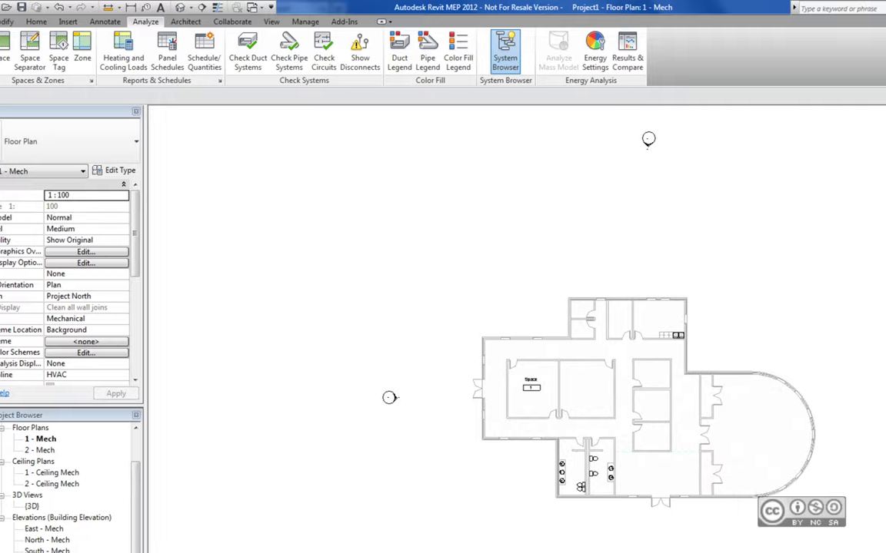
Step: Delete '1 Space' from the Default zone in the System Browser
click(702, 158)
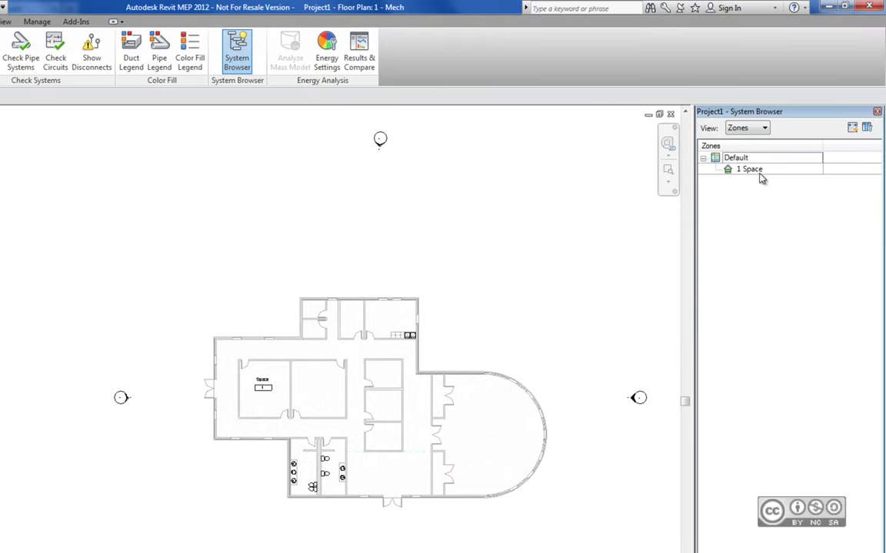
click(755, 172)
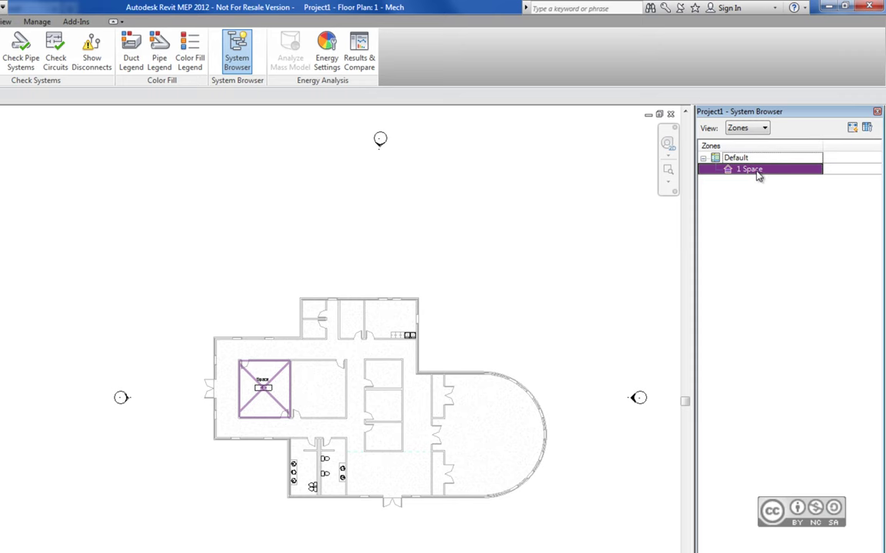
right_click(757, 175)
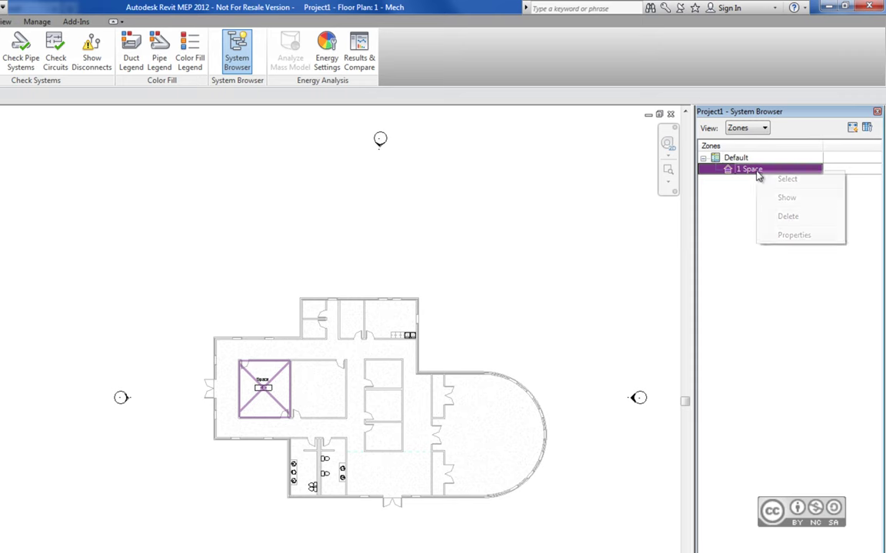
click(787, 217)
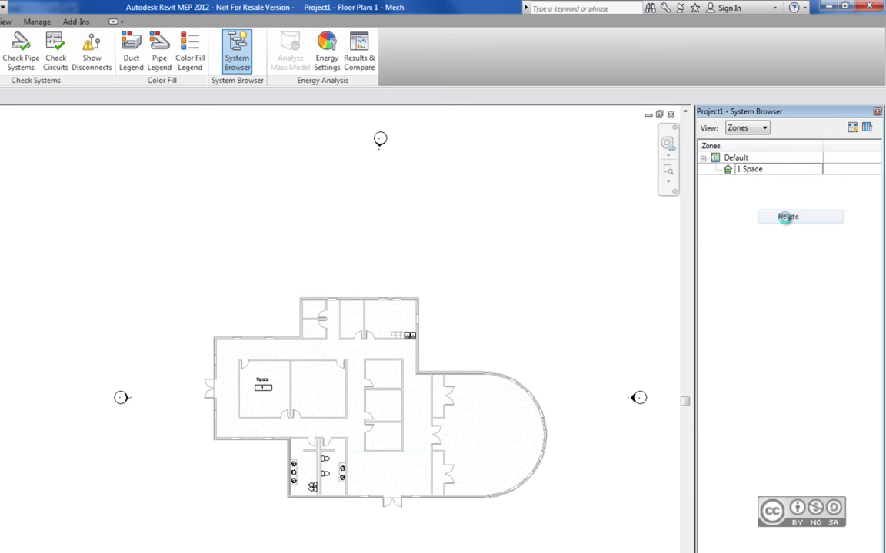
click(324, 380)
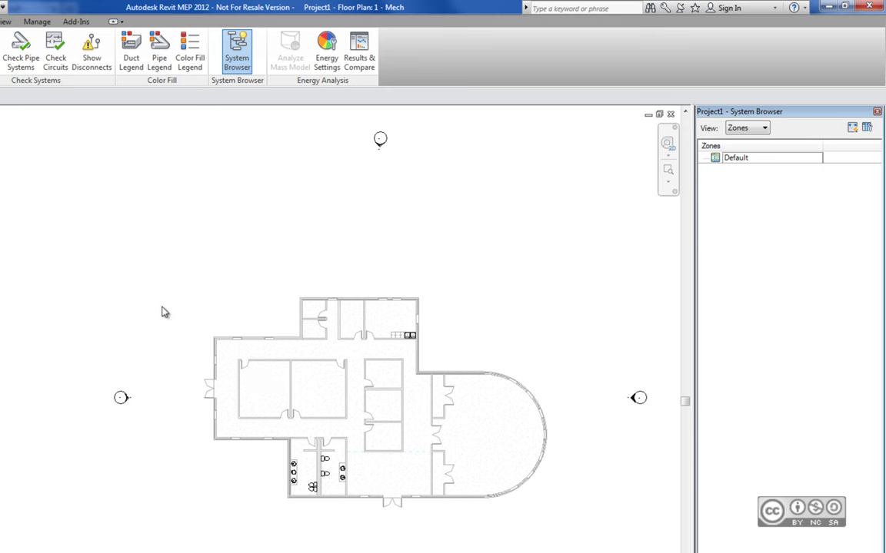
Step: Place a new space in the west room with MS, then select and deselect it
key(m)
key(s)
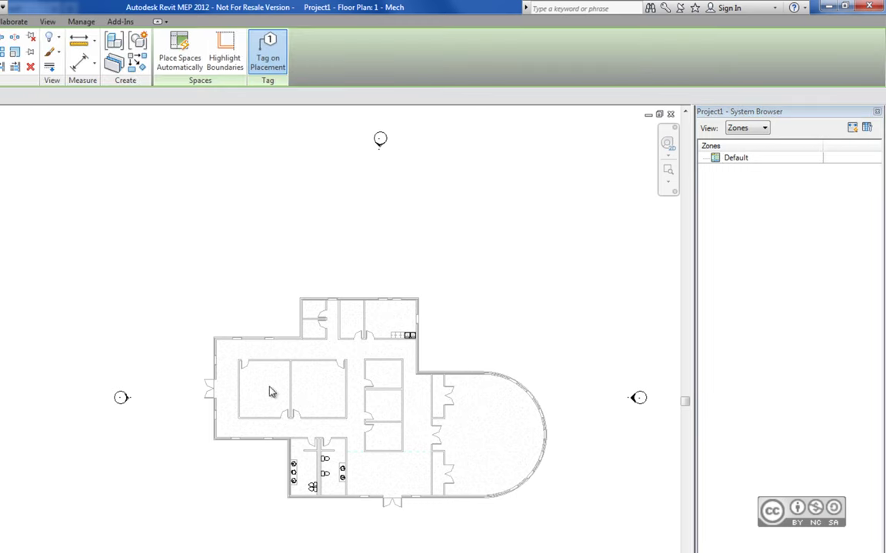
click(265, 388)
key(Escape)
key(Escape)
click(269, 392)
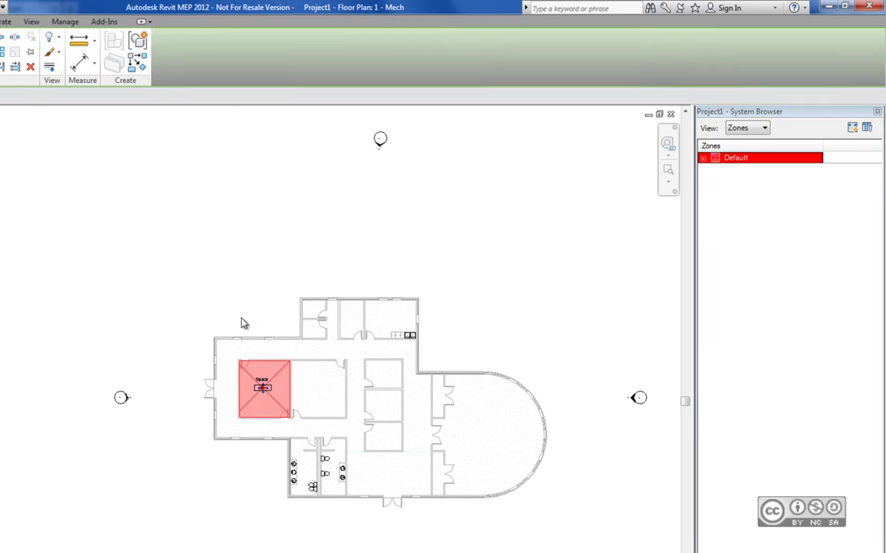
key(Escape)
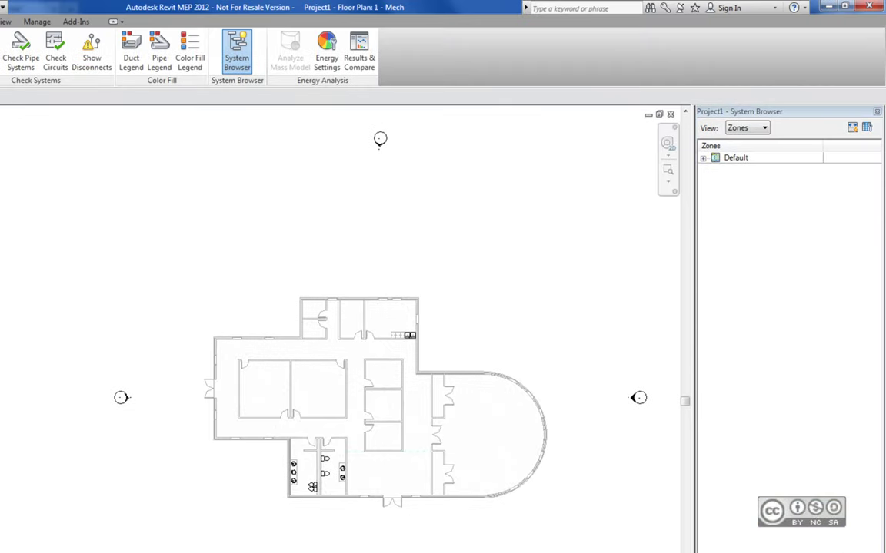
Step: Delete the space listed under the Default zone again, confirming the deletion
click(703, 157)
right_click(726, 171)
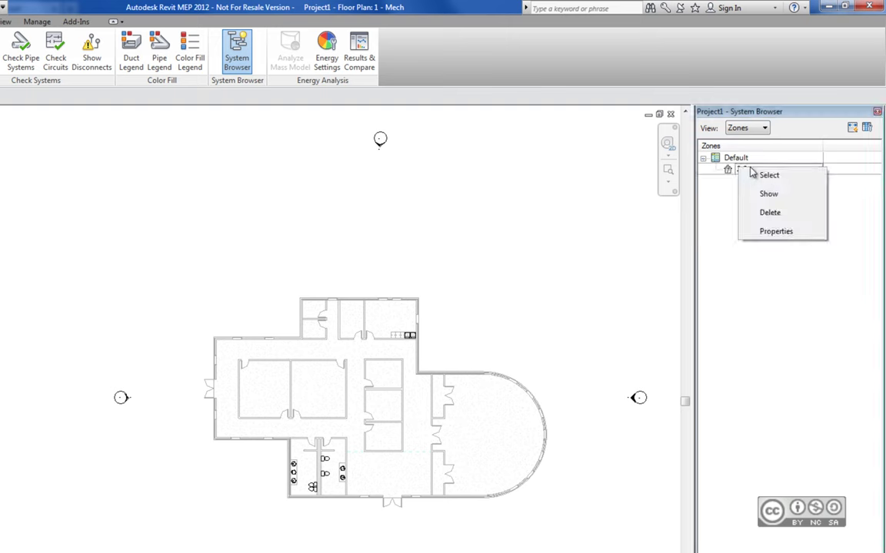
click(769, 213)
key(Return)
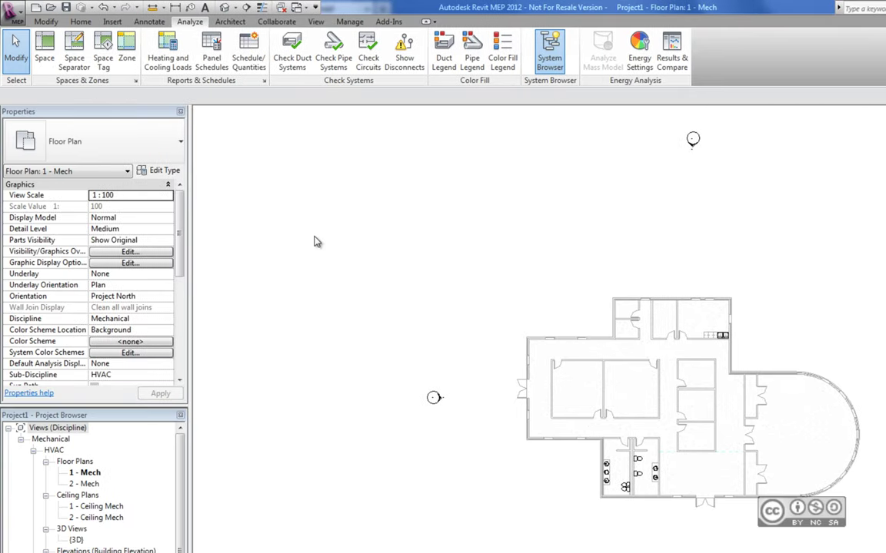
Step: Switch to the Arvutusmudel_finished.rvt Space Properties schedule
click(298, 7)
click(403, 68)
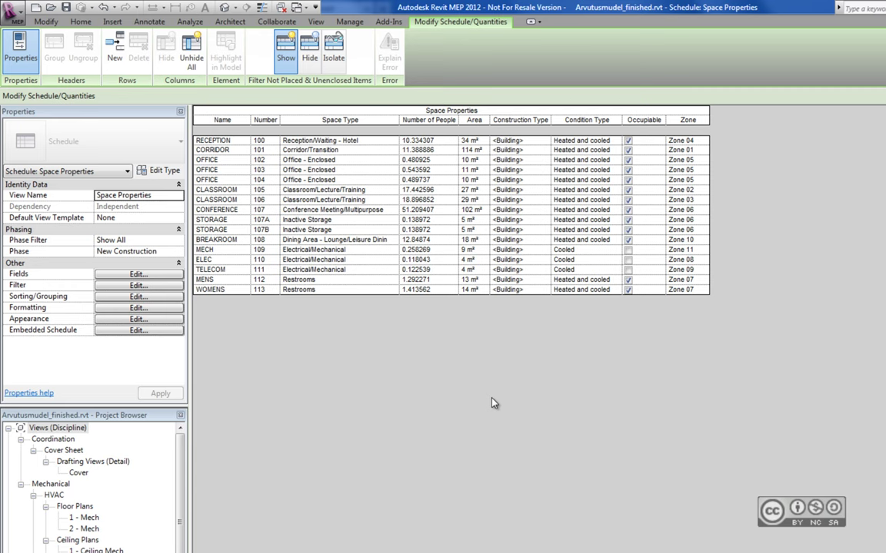
click(215, 209)
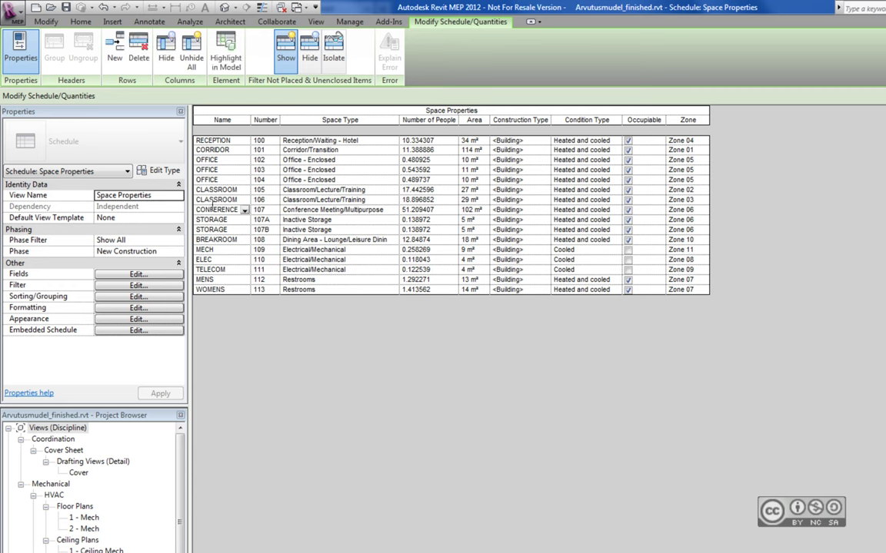
right_click(220, 211)
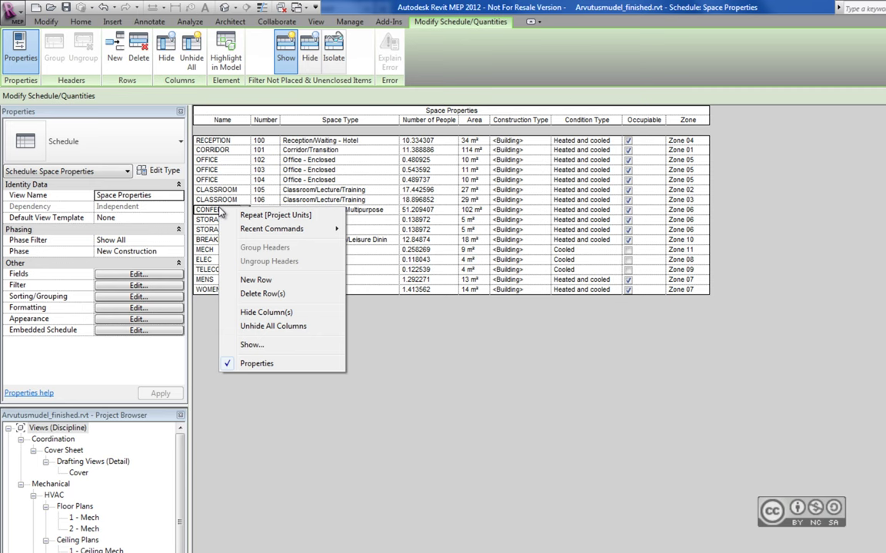
click(284, 300)
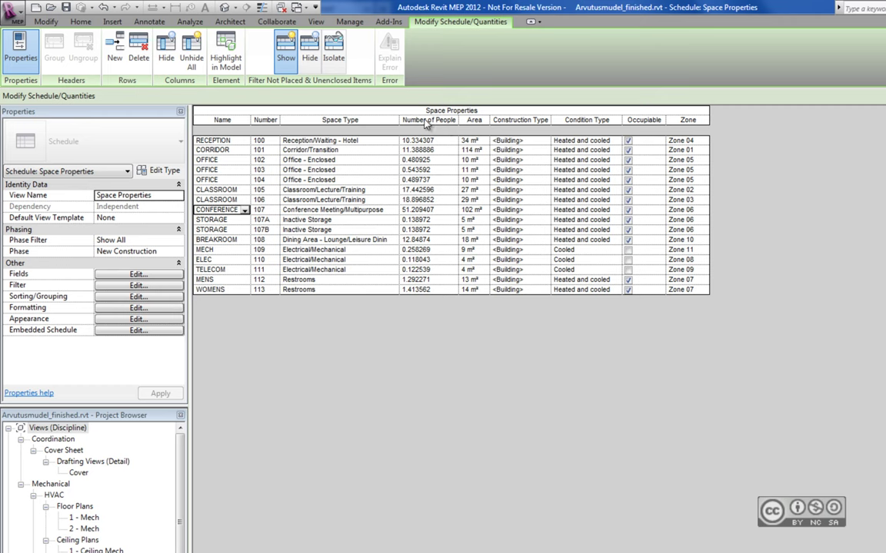
click(426, 306)
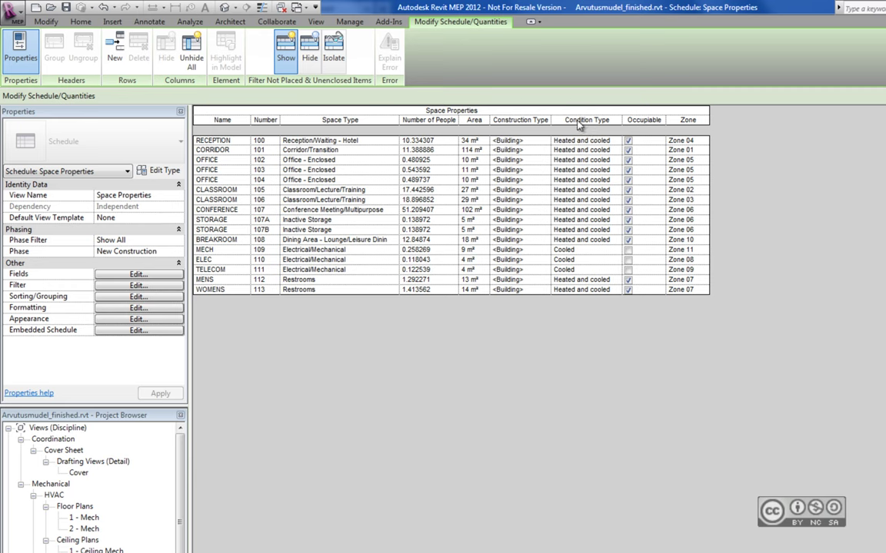
Step: Open the Space Properties schedule's Fields settings from the RECEPTION row
click(611, 142)
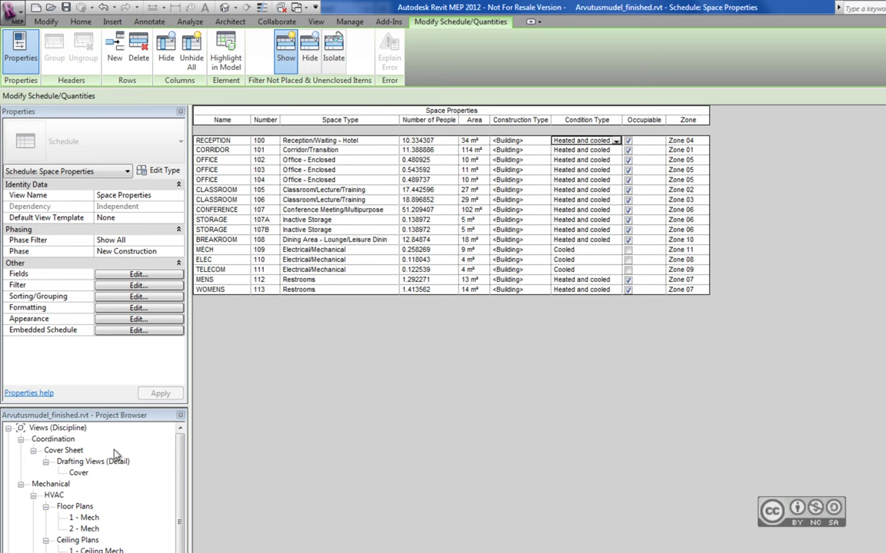
click(511, 432)
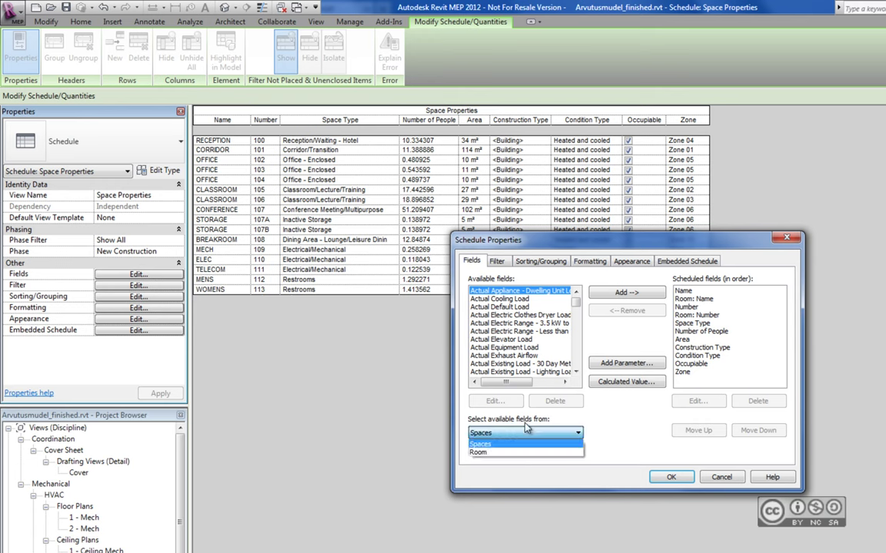
Step: Add Room: Name and Room: Number fields from the Room source and unhide all columns
click(478, 452)
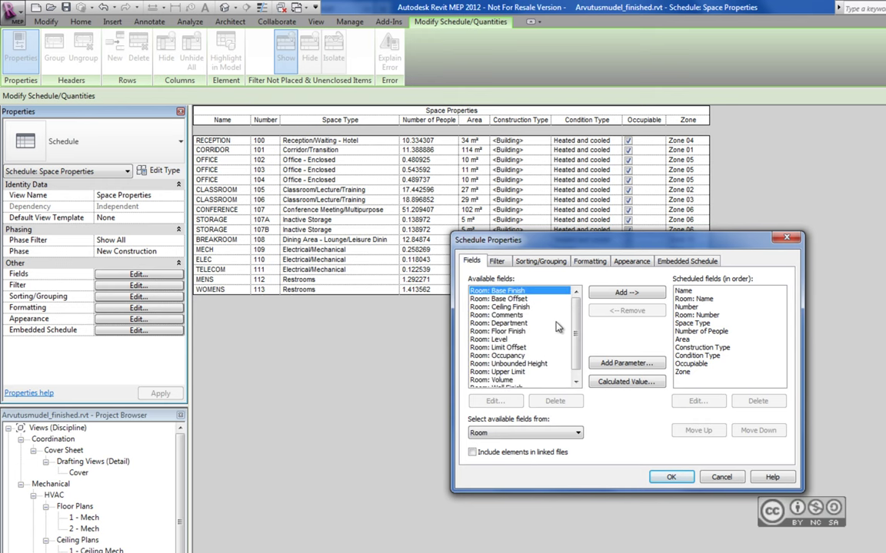
click(683, 290)
click(694, 315)
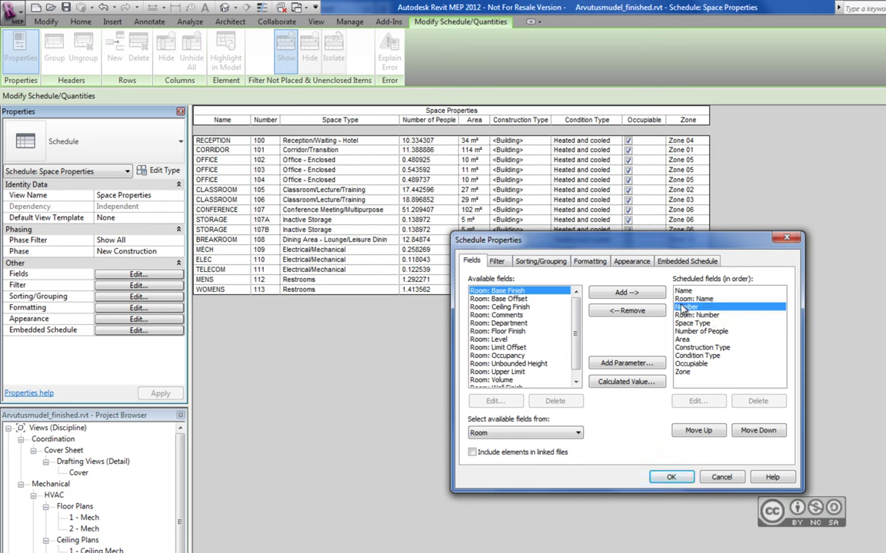
click(683, 292)
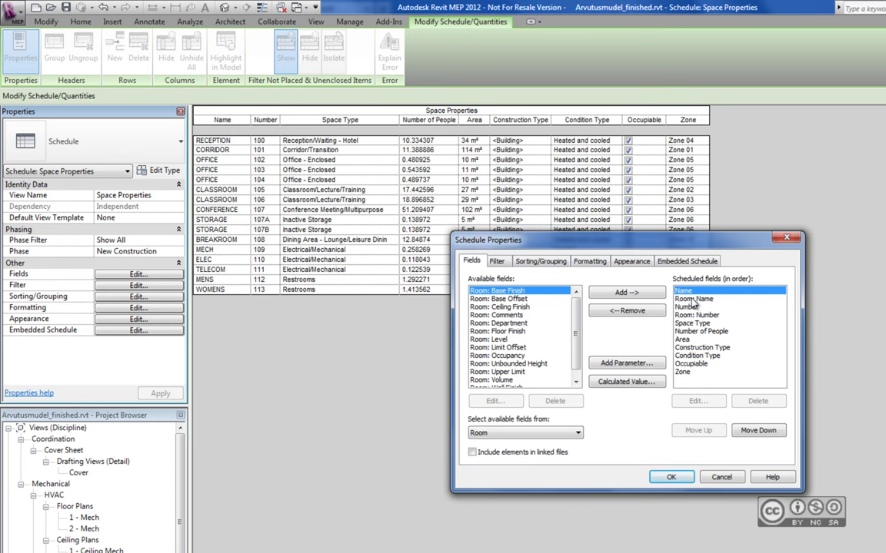
click(670, 477)
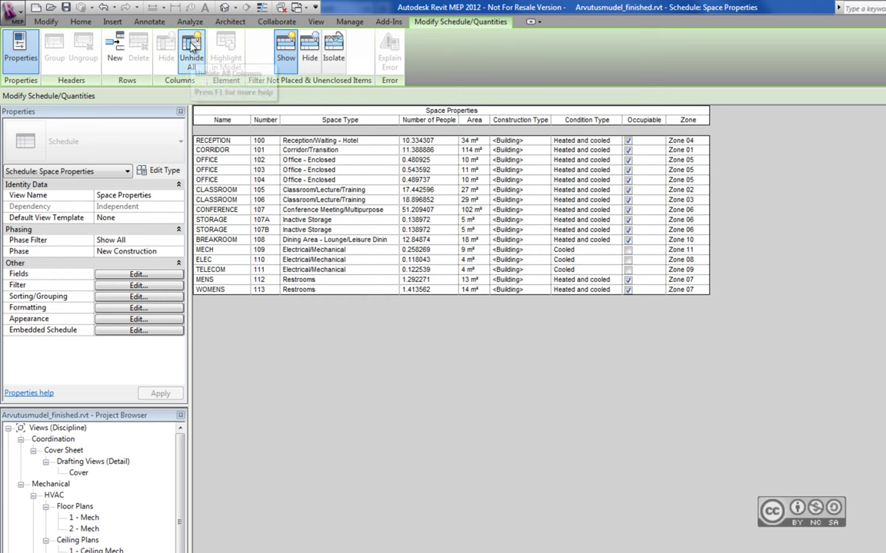
click(191, 48)
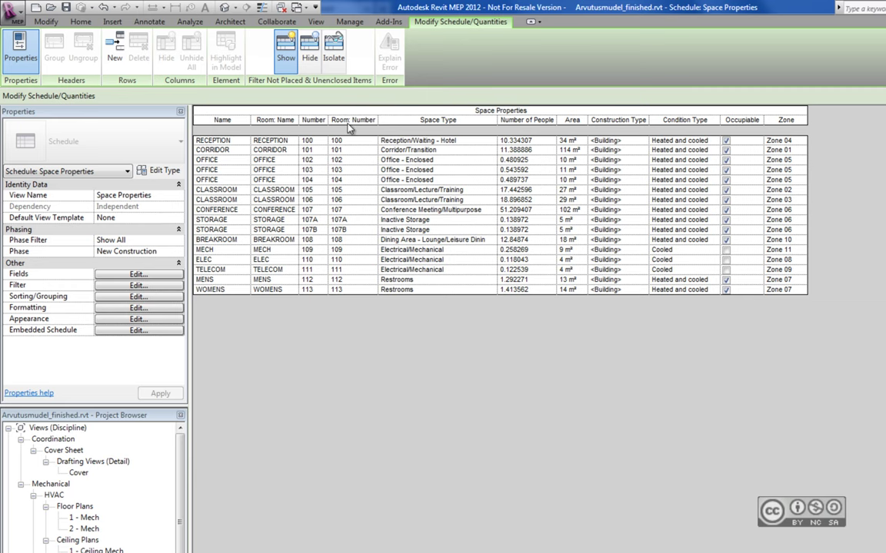
Step: Hide the Room: Name and Room: Number columns in the Space Properties schedule
click(276, 120)
click(160, 51)
click(308, 120)
click(173, 58)
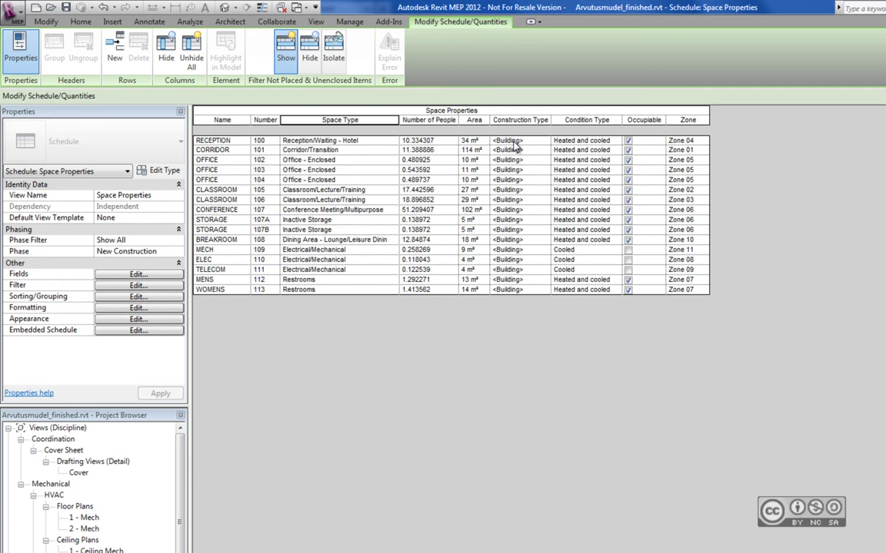
click(350, 22)
click(53, 68)
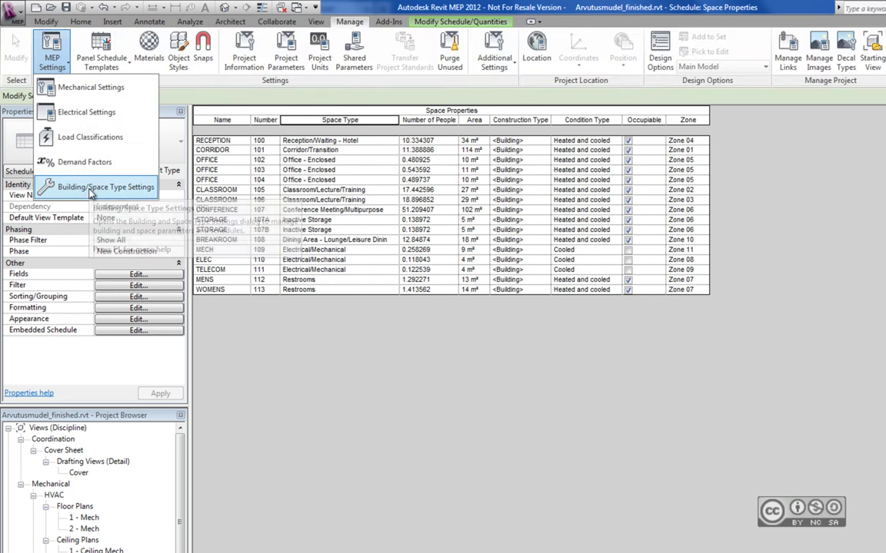
Step: Open Building/Space Type Settings and view the space type list, showing Automotive Facility
click(91, 192)
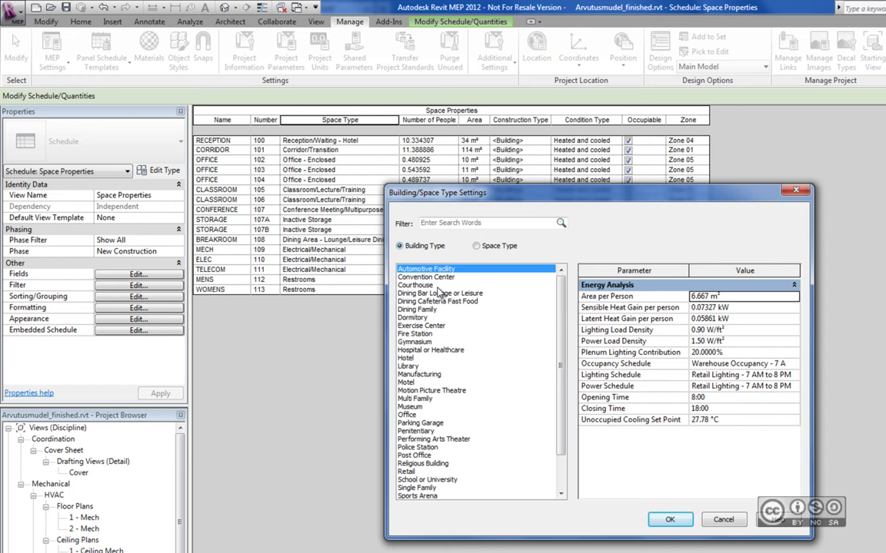
click(479, 246)
Step: Review Automotive Facility's building type values (0.90 W/ft², Warehouse Occupancy - 7 A) and close the settings
click(431, 248)
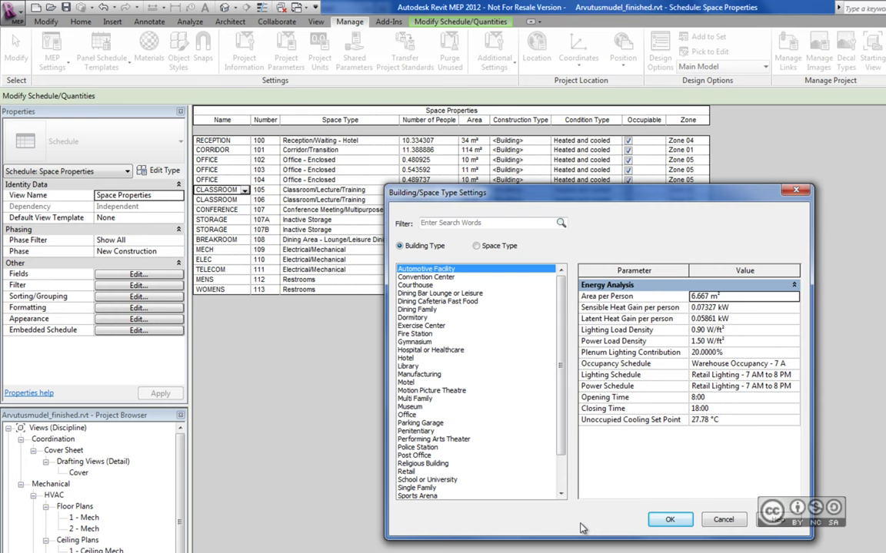
click(669, 519)
double_click(77, 518)
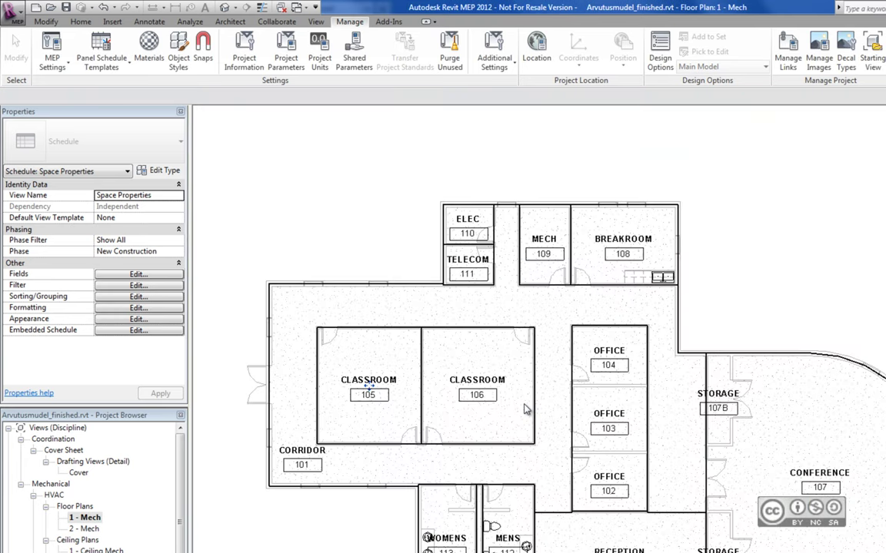
click(399, 356)
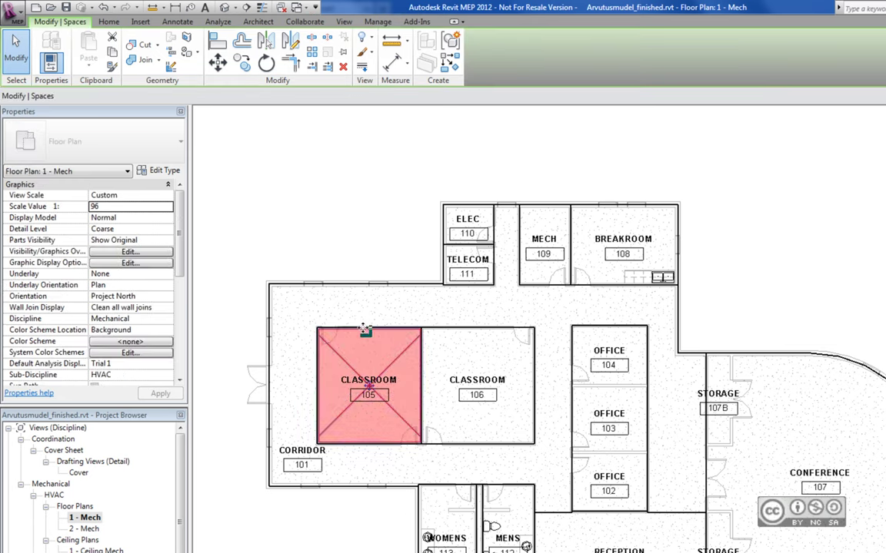
scroll(93, 277, down, 5)
scroll(92, 276, down, 5)
scroll(92, 277, down, 3)
scroll(47, 281, down, 3)
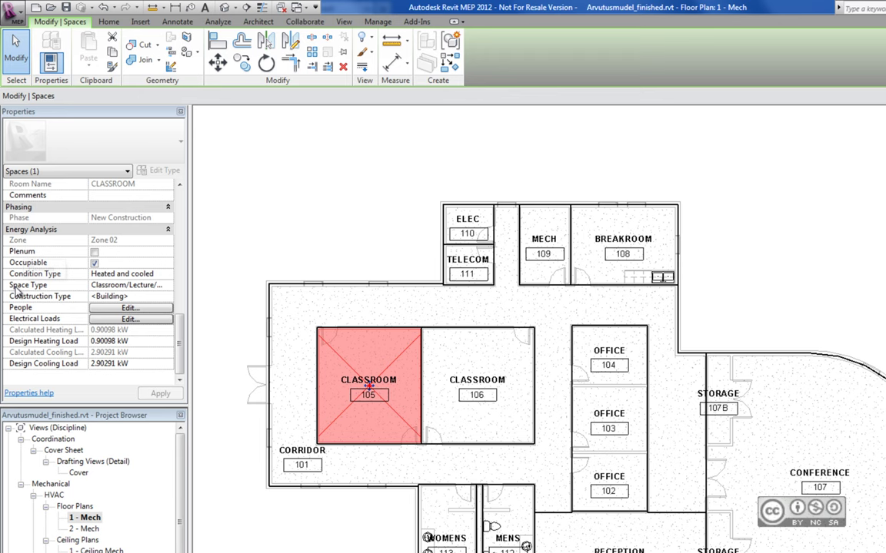
click(168, 286)
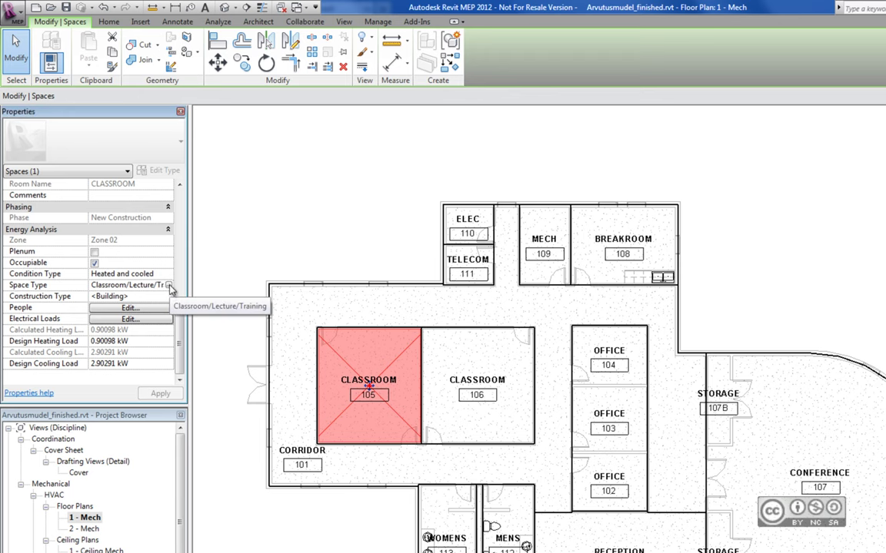
click(169, 285)
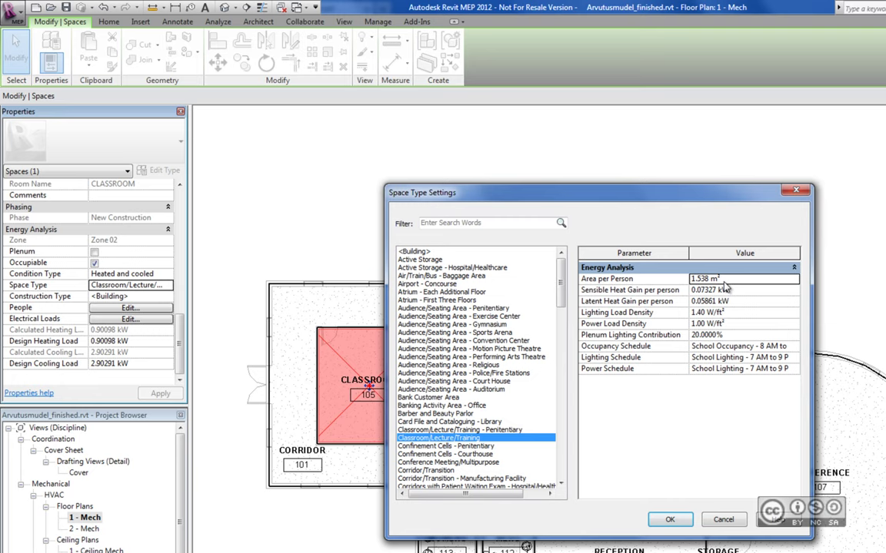
click(724, 521)
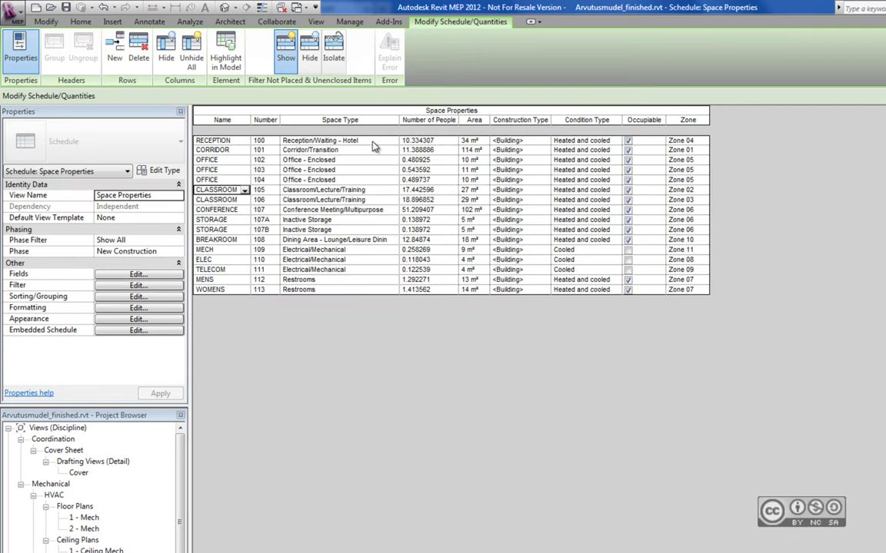
double_click(368, 140)
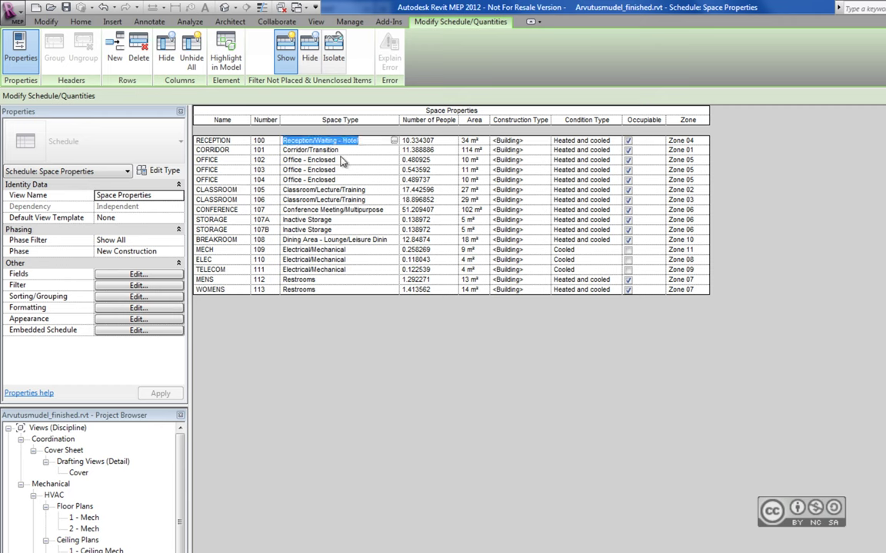
click(393, 140)
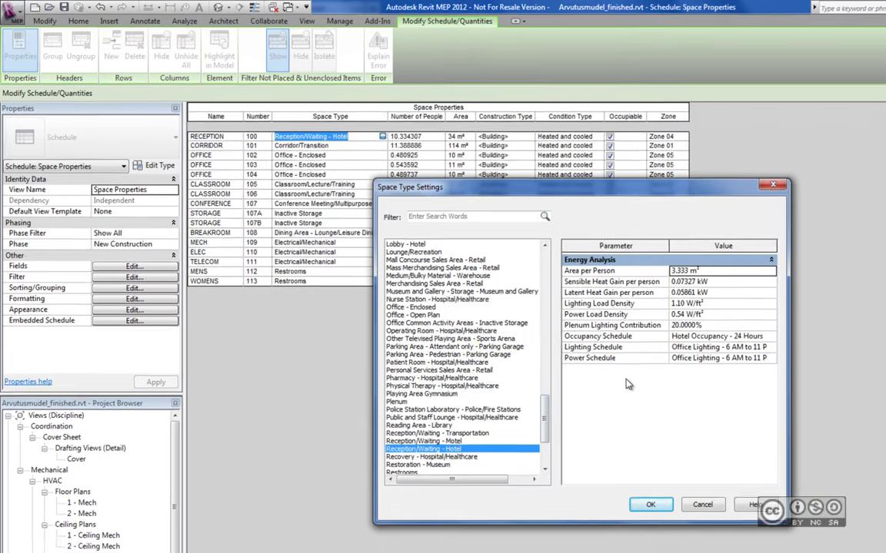
click(726, 520)
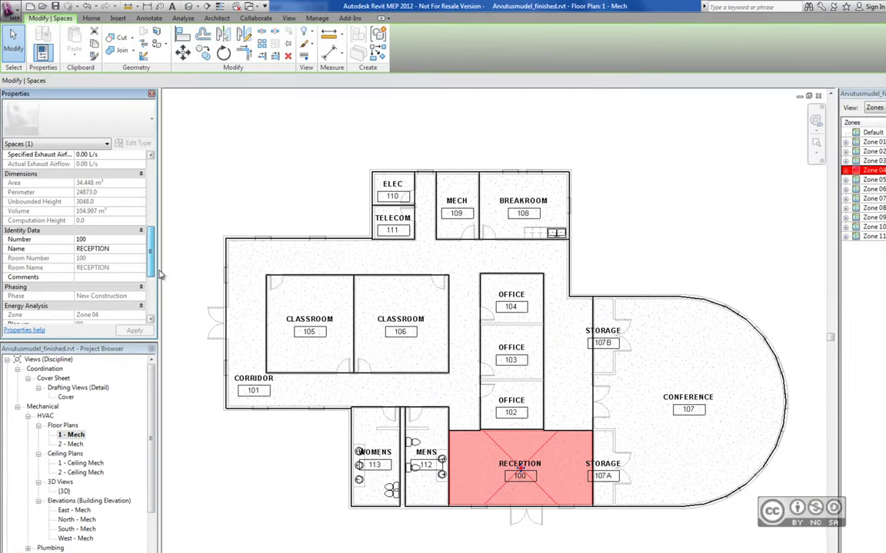
scroll(92, 274, down, 3)
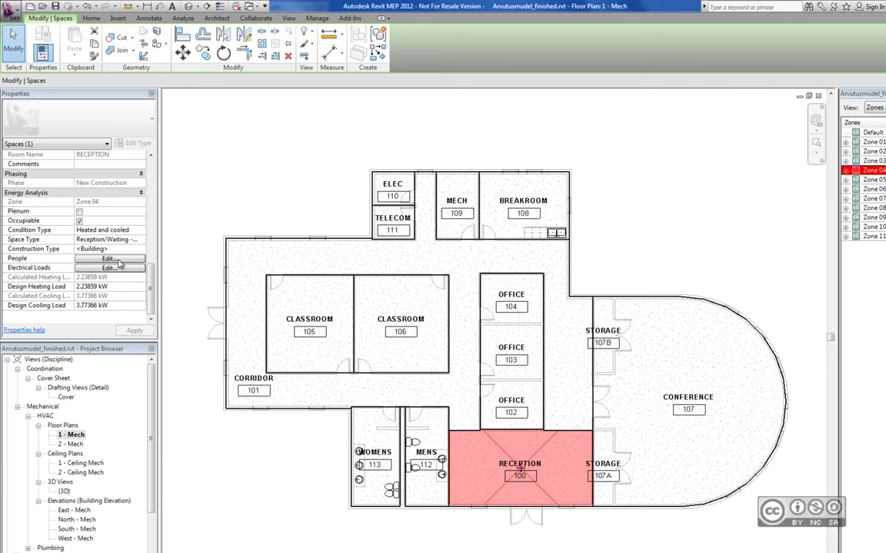
click(109, 258)
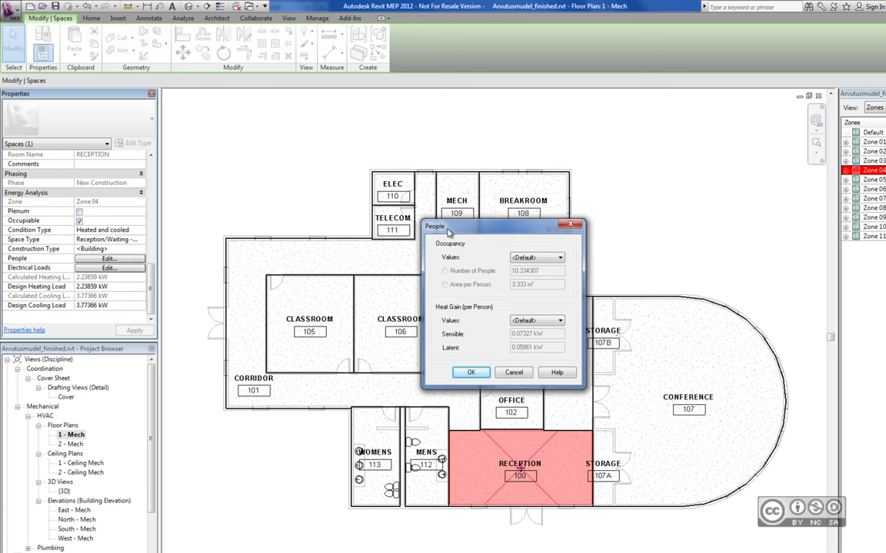
click(471, 372)
click(127, 270)
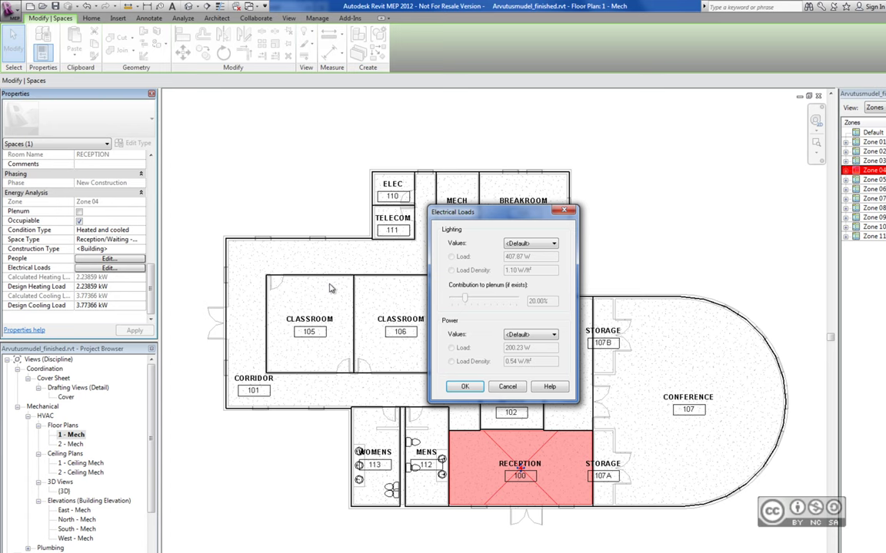
click(125, 239)
click(138, 239)
Step: Close the open space type settings with Escape
key(Escape)
key(Escape)
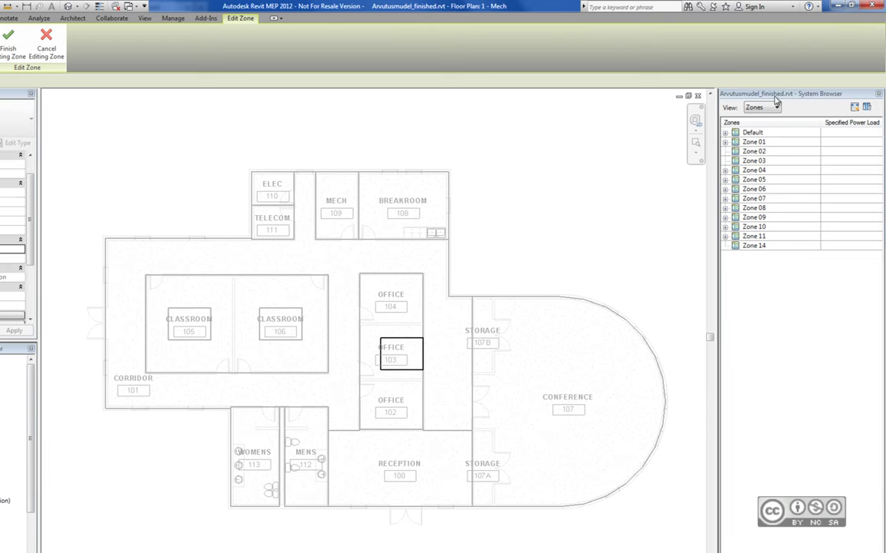
Step: Add classrooms 105 and 106 to Zone 14, verify them in the zone list, and finish editing
click(742, 246)
click(213, 298)
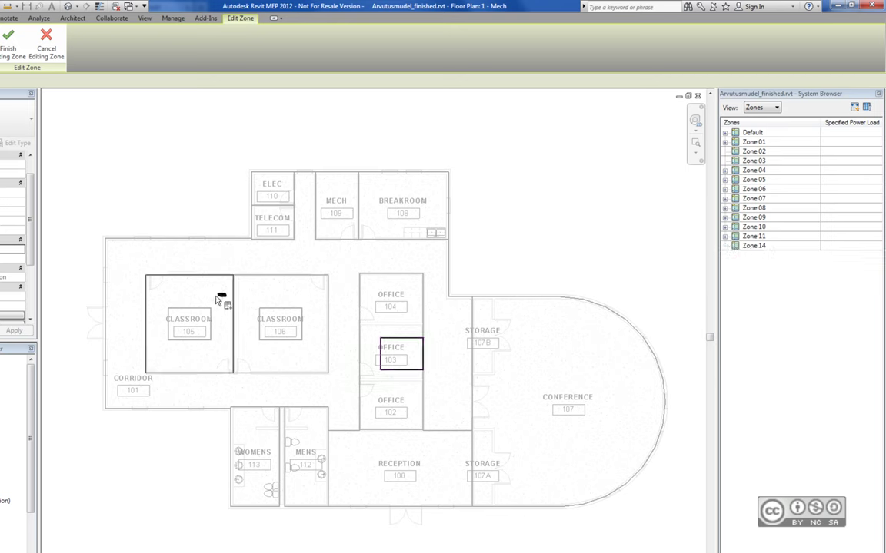
click(307, 301)
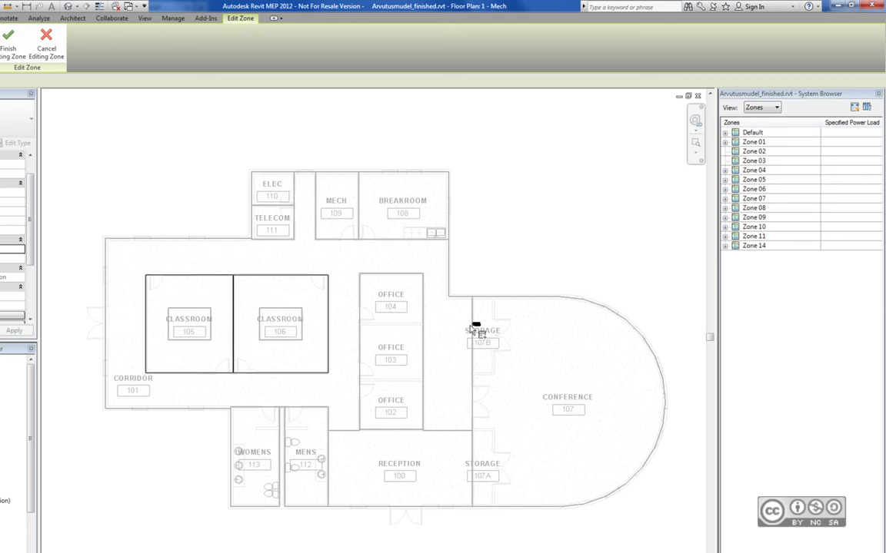
click(724, 246)
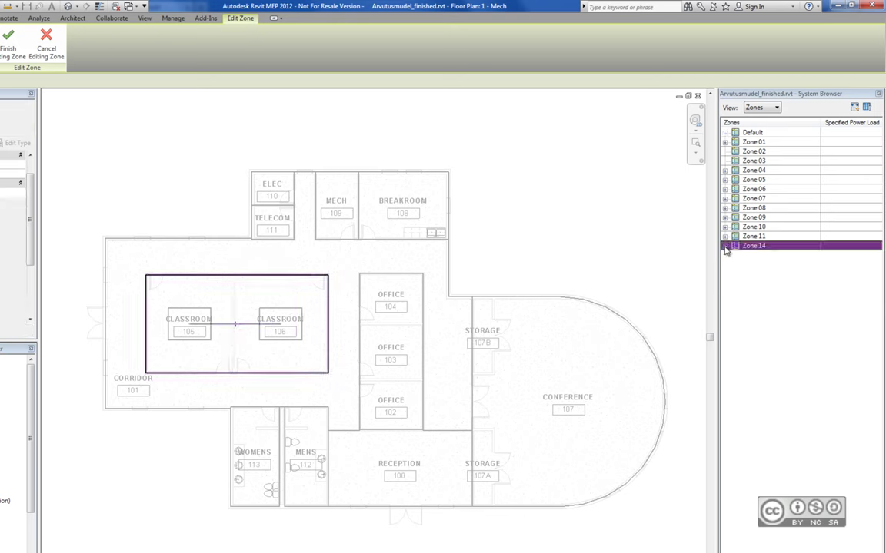
click(724, 246)
click(772, 255)
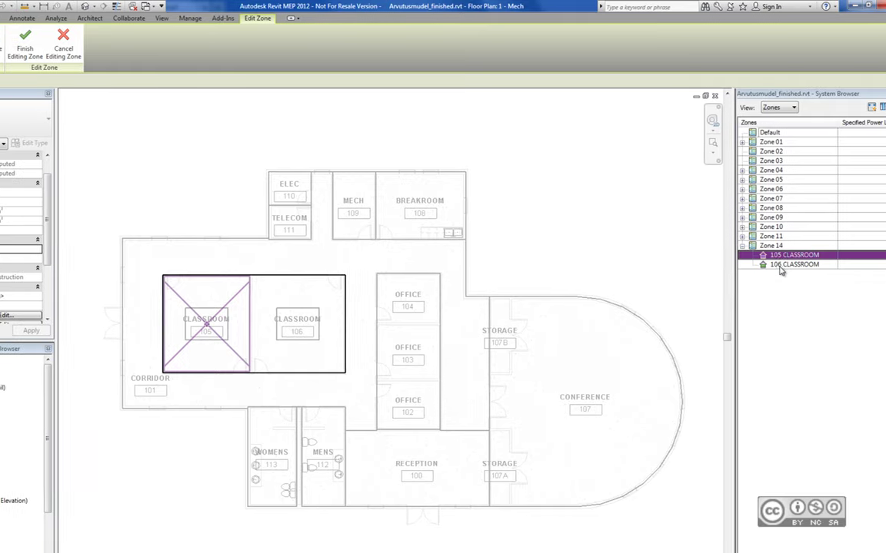
click(780, 269)
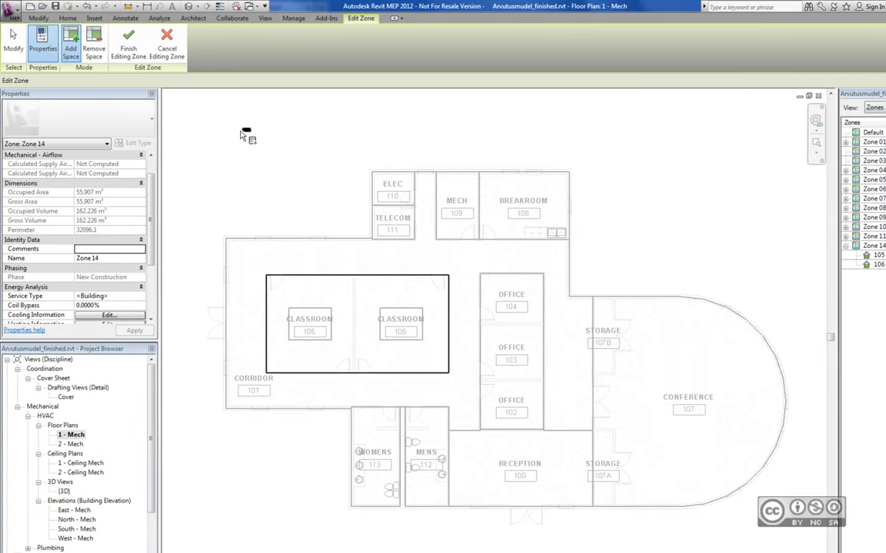
click(129, 45)
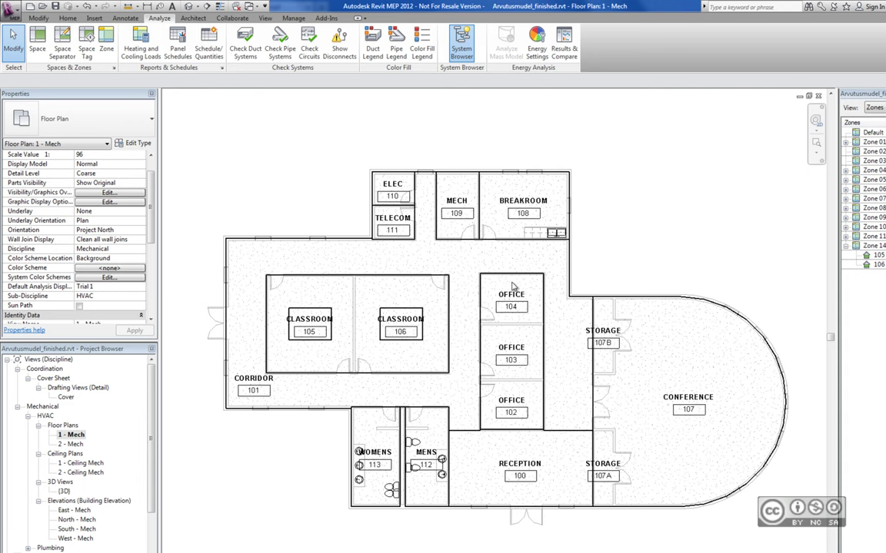
Step: Select offices 104, 103 and 102 to group them into a new zone
click(513, 286)
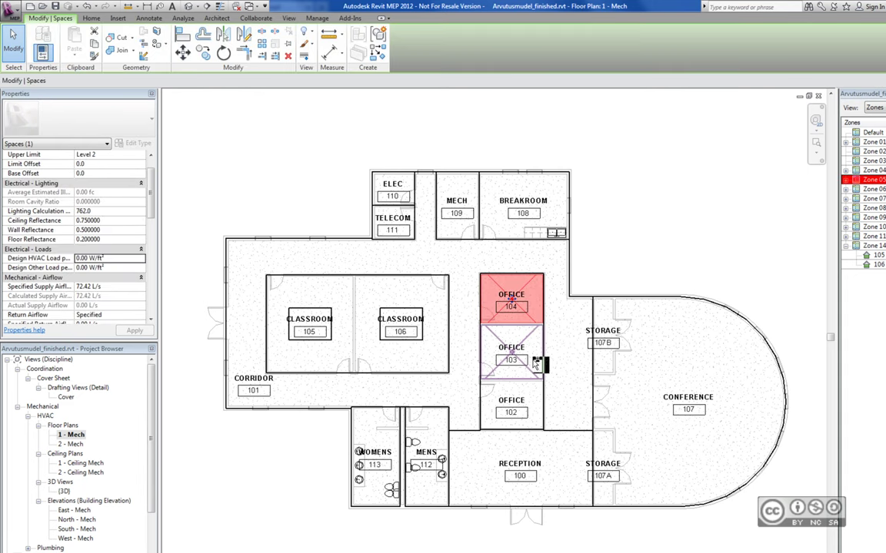
ctrl+click(536, 364)
ctrl+click(530, 403)
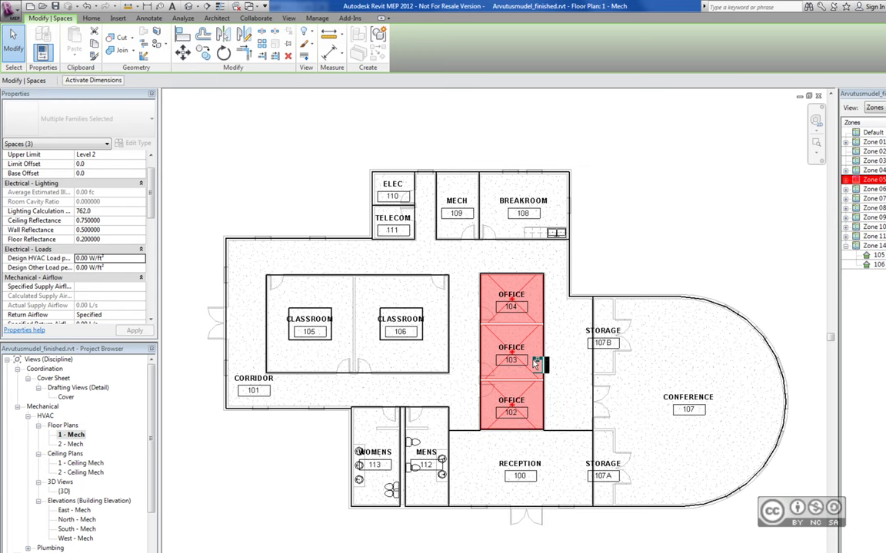
key(alt)
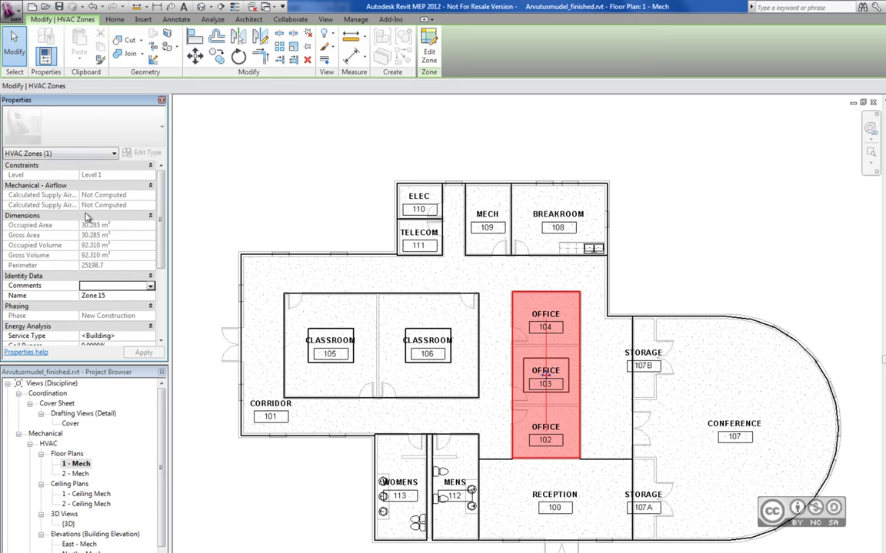
key(Escape)
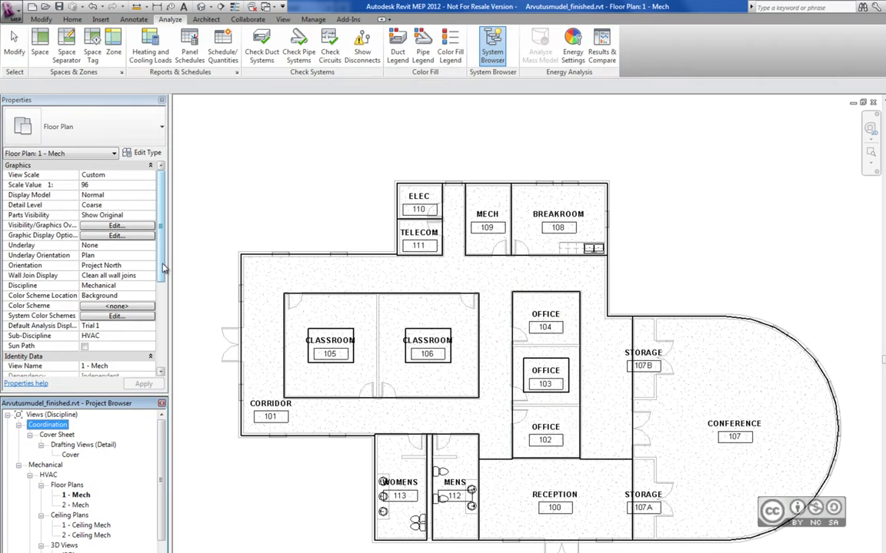
key(ctrl+Left)
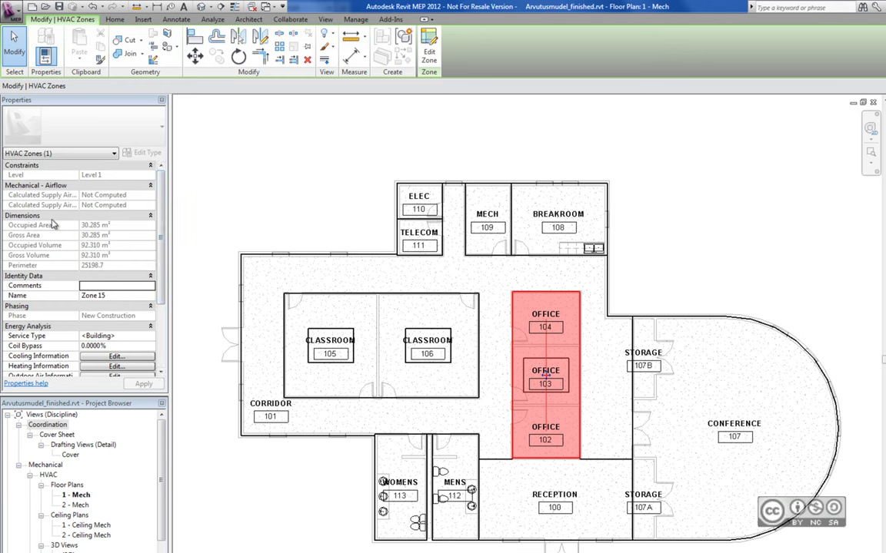
drag(160, 296, 159, 359)
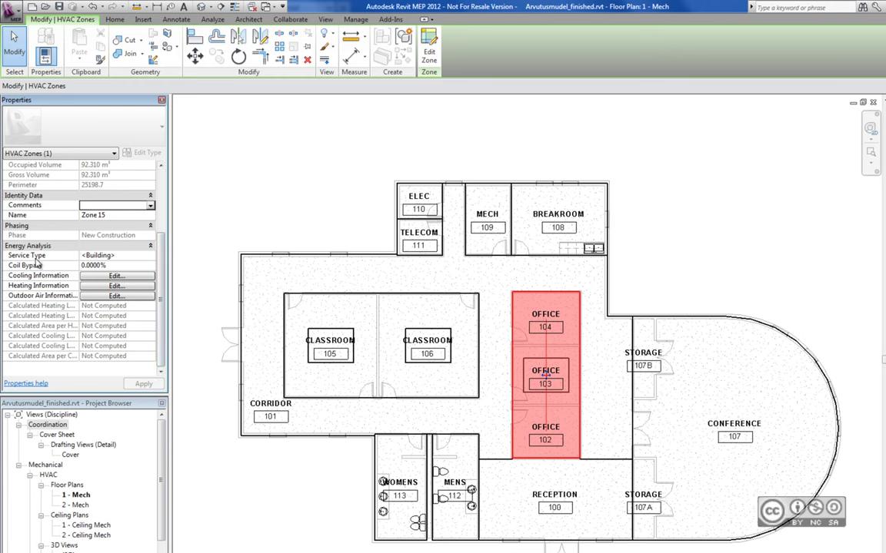
click(151, 256)
click(150, 256)
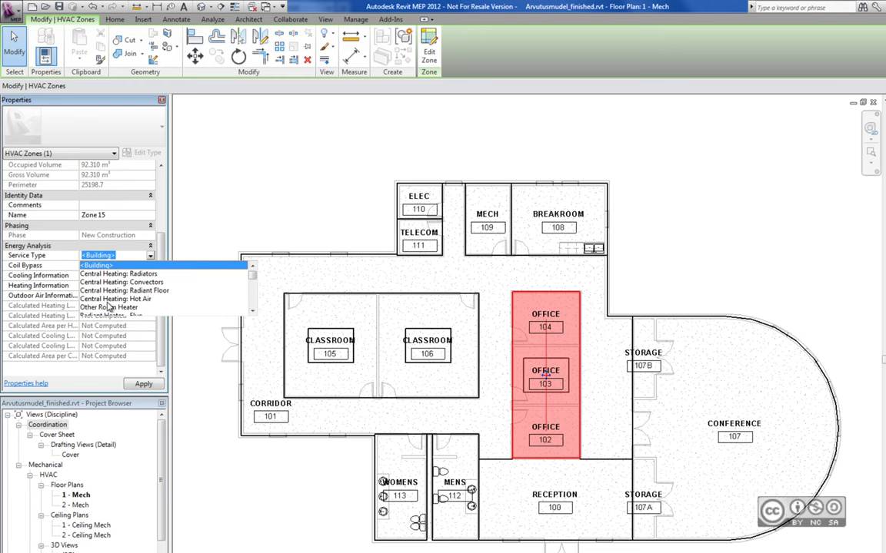
click(31, 257)
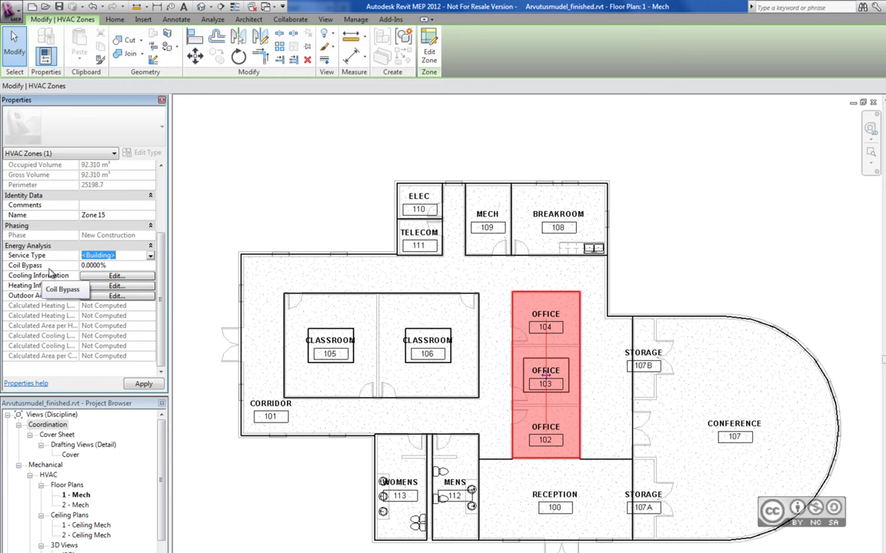
Step: Review Zone 15's cooling (23.33 °C) and heating (21.11 °C) settings, then tick Outdoor Air per Area
click(108, 276)
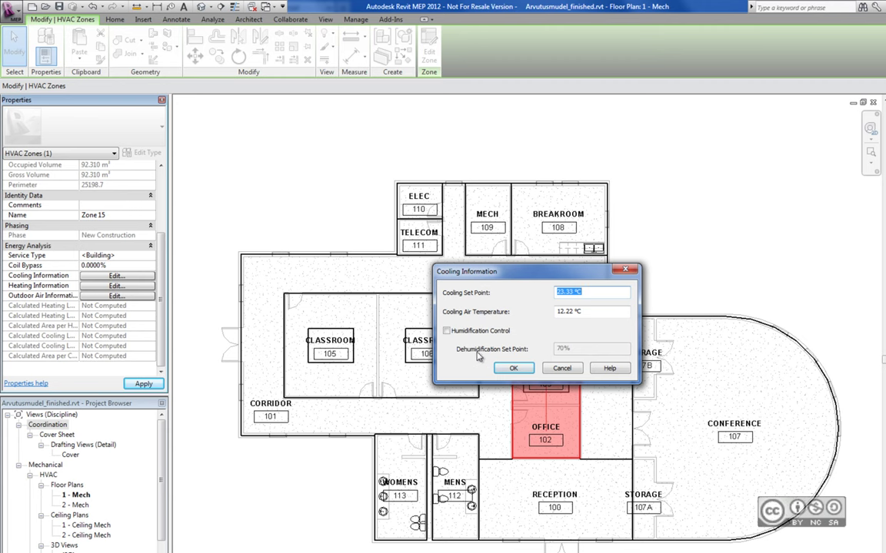
click(513, 368)
click(116, 285)
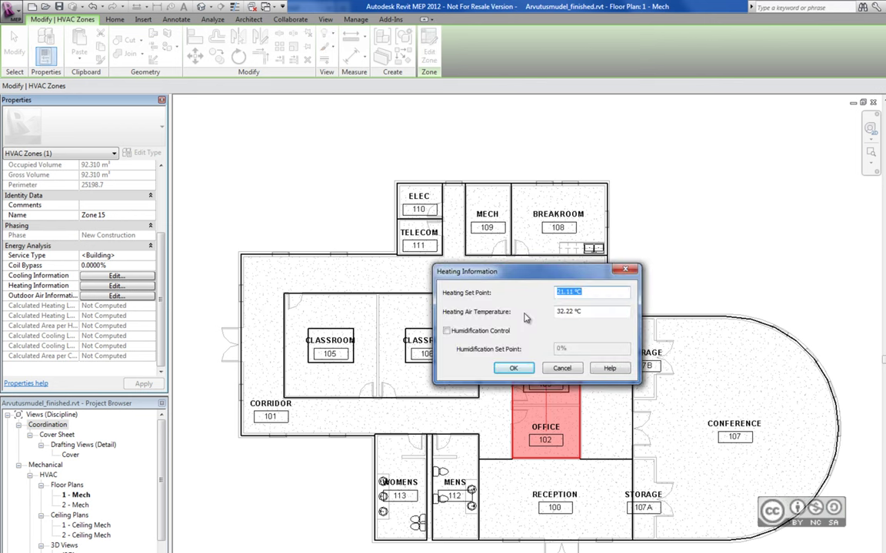
click(513, 368)
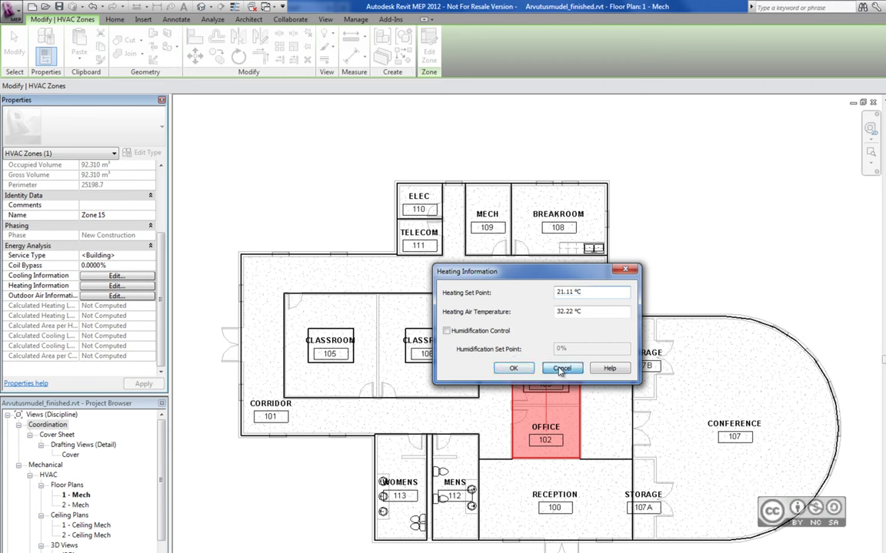
click(116, 296)
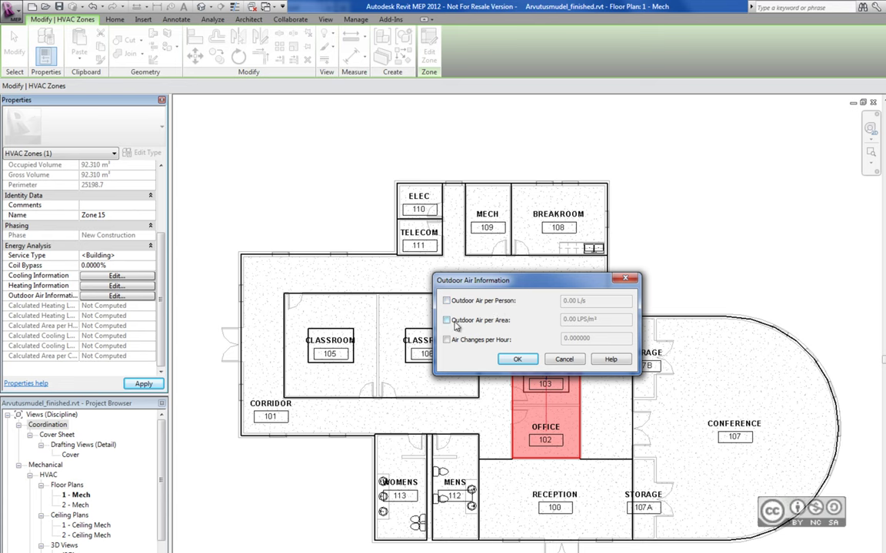
click(451, 321)
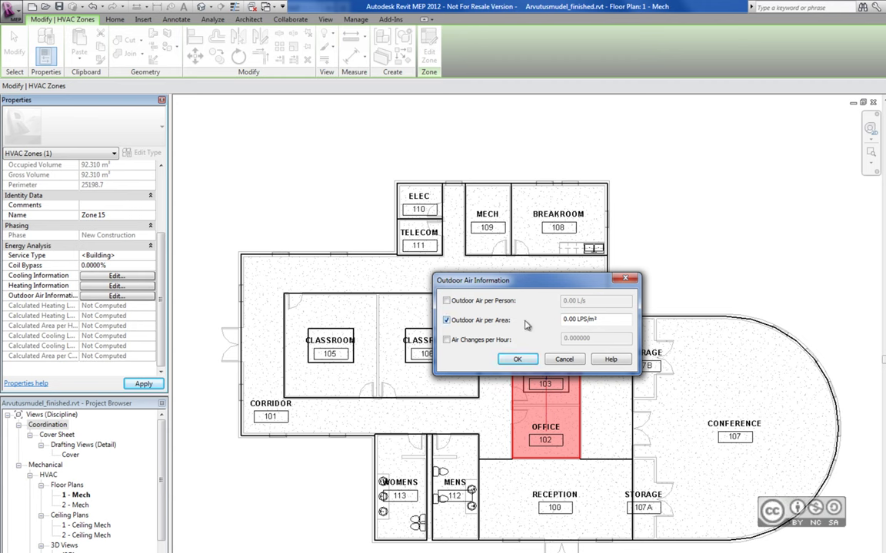
Step: Accept the outdoor air settings and confirm office 102 is an enclosed office in Zone 15
click(516, 359)
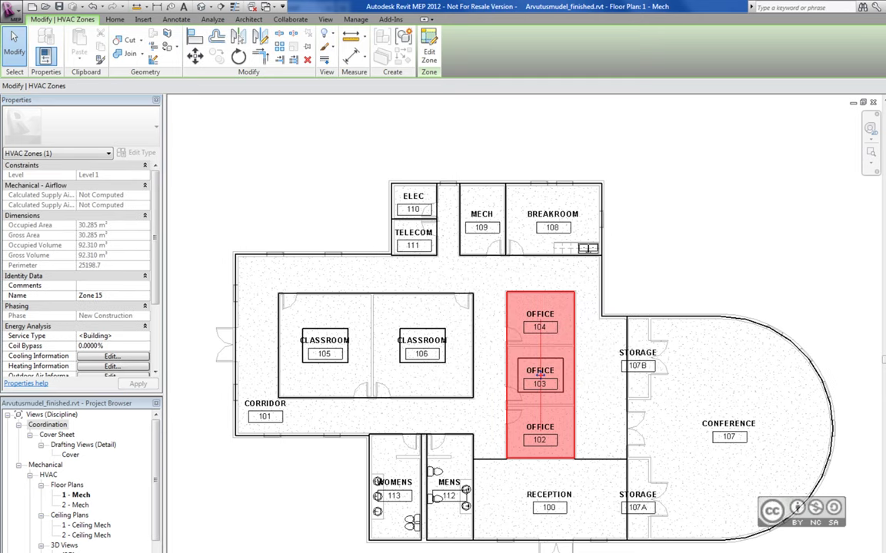
click(540, 431)
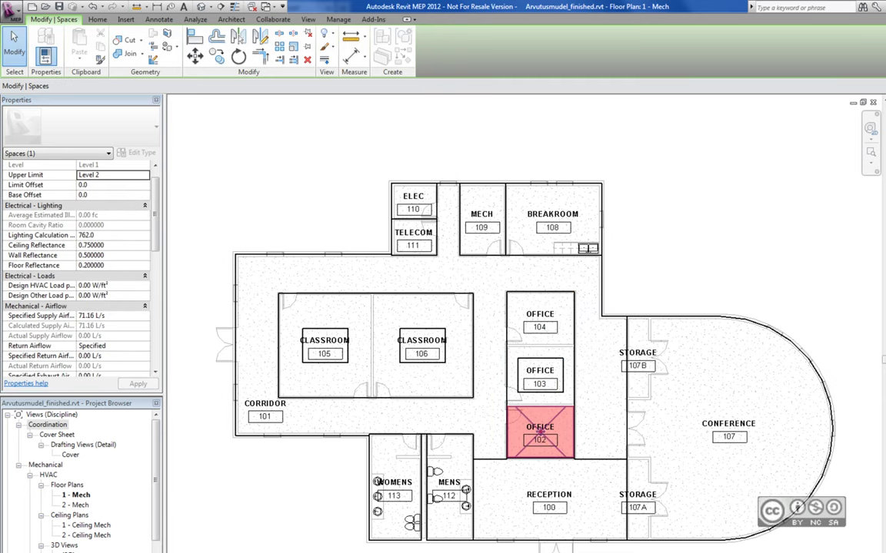
scroll(157, 206, up, 1)
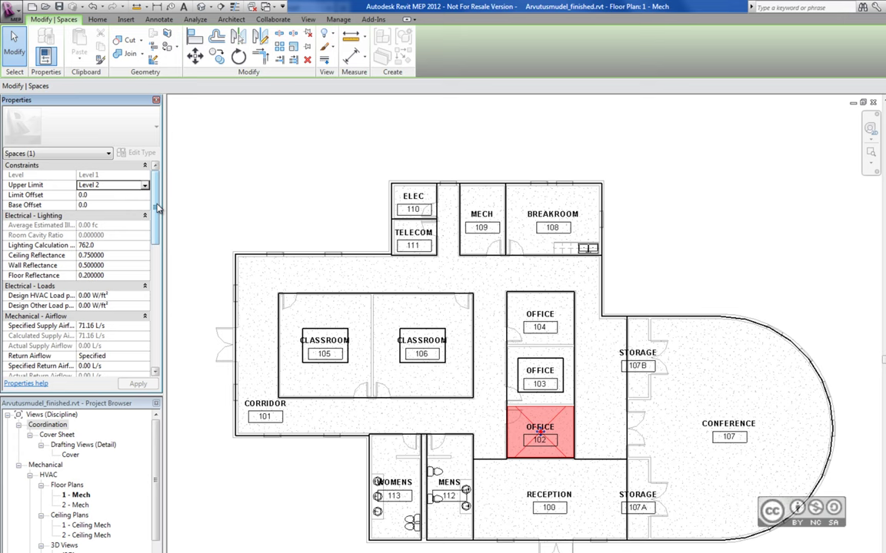
scroll(156, 223, down, 2)
scroll(152, 261, down, 2)
scroll(148, 300, down, 2)
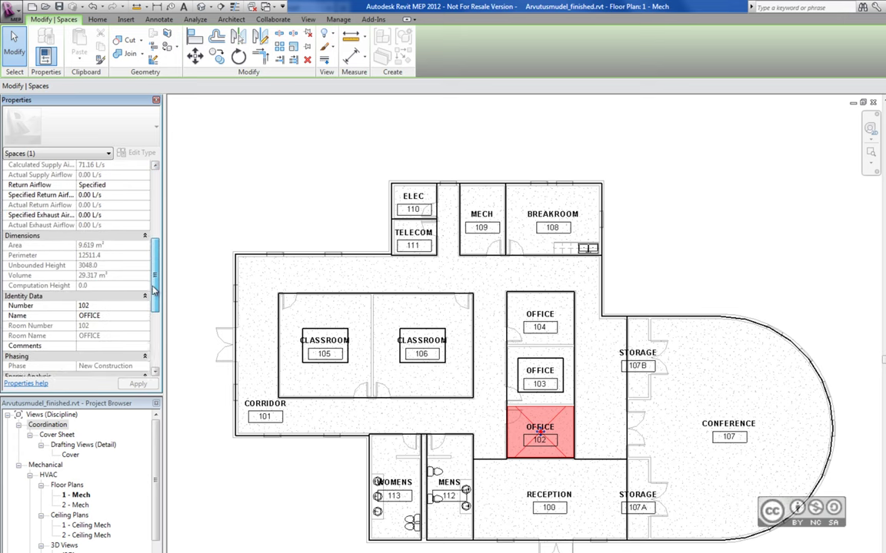
scroll(143, 338, down, 2)
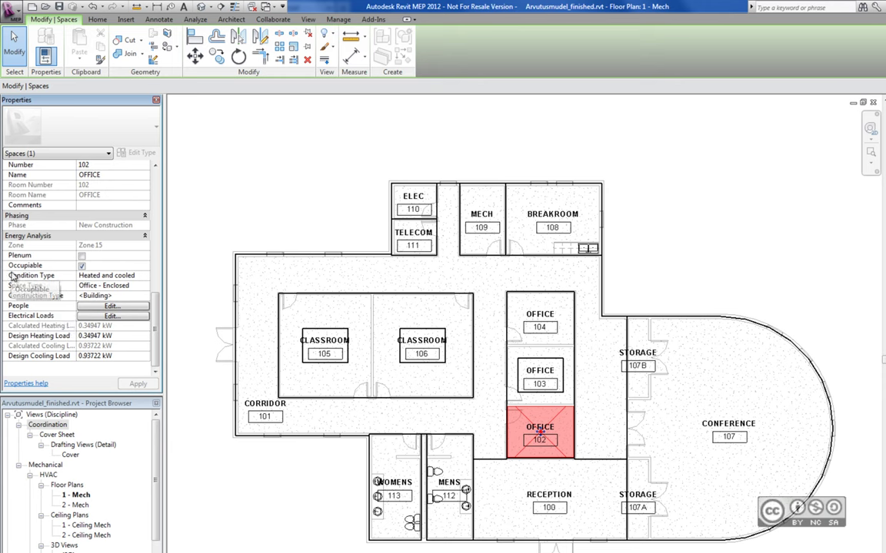
Step: Clear the selection and open the Project Information properties from the Manage tab
click(220, 497)
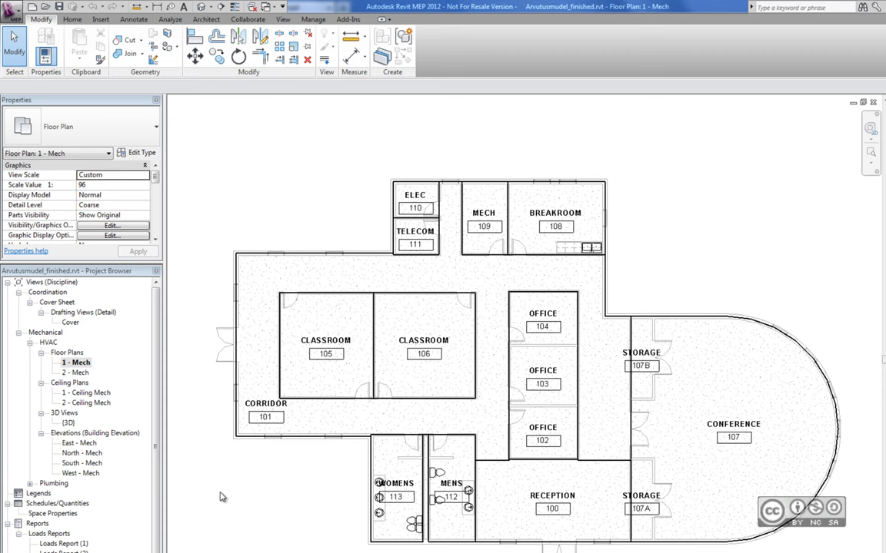
click(313, 20)
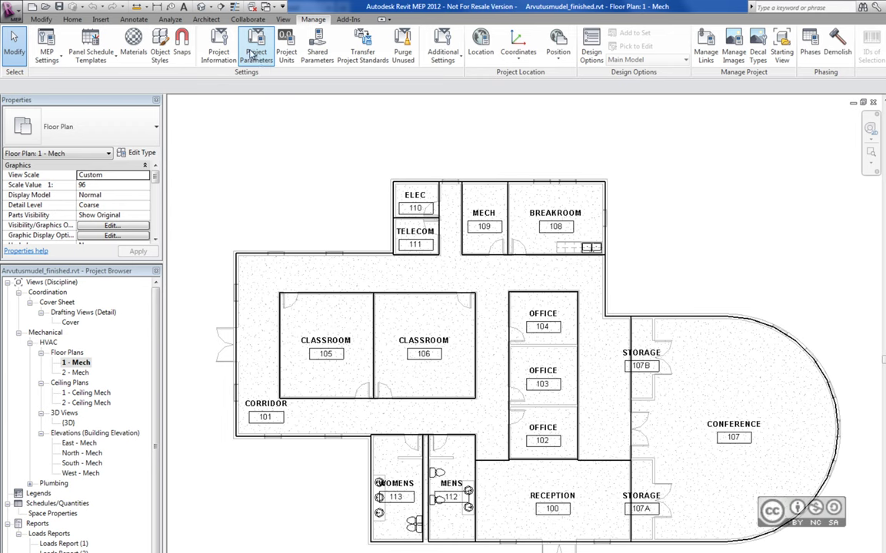
click(219, 44)
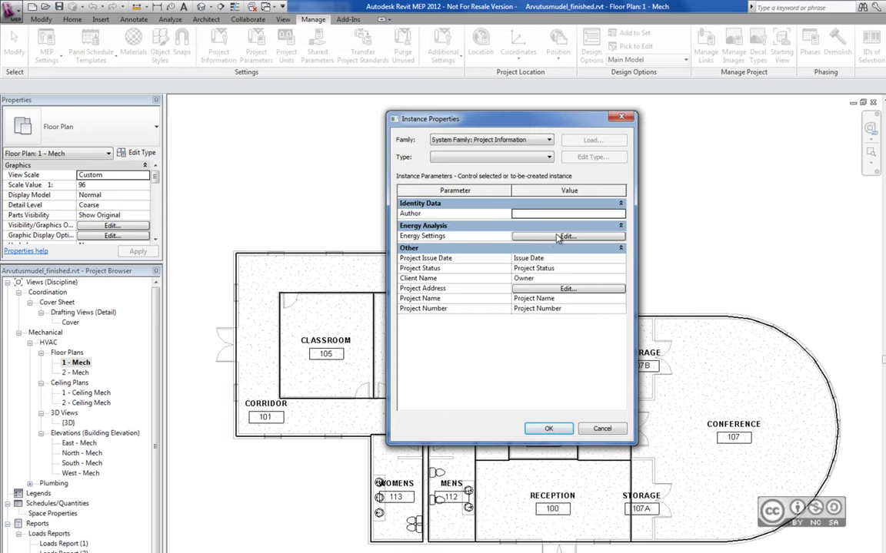
Step: Open Energy Settings and browse the Building Construction value to list <Building> constructions
click(563, 236)
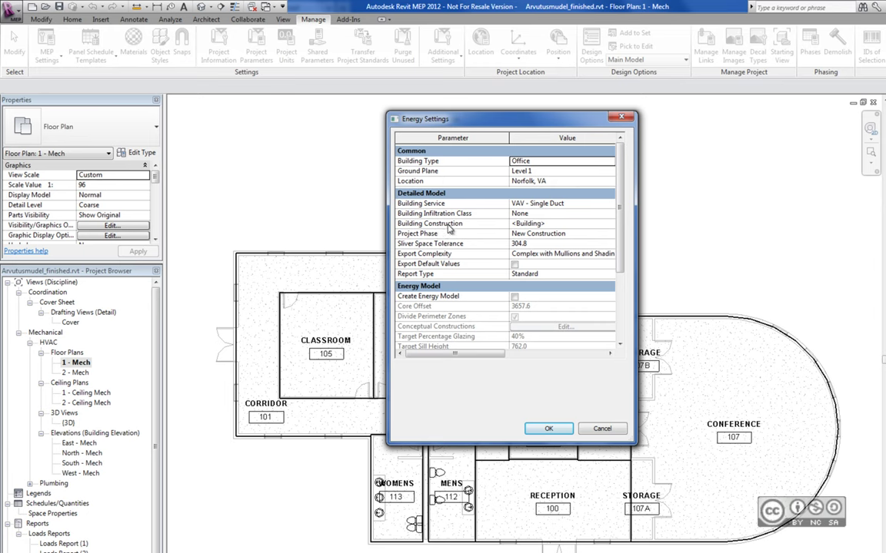
click(513, 224)
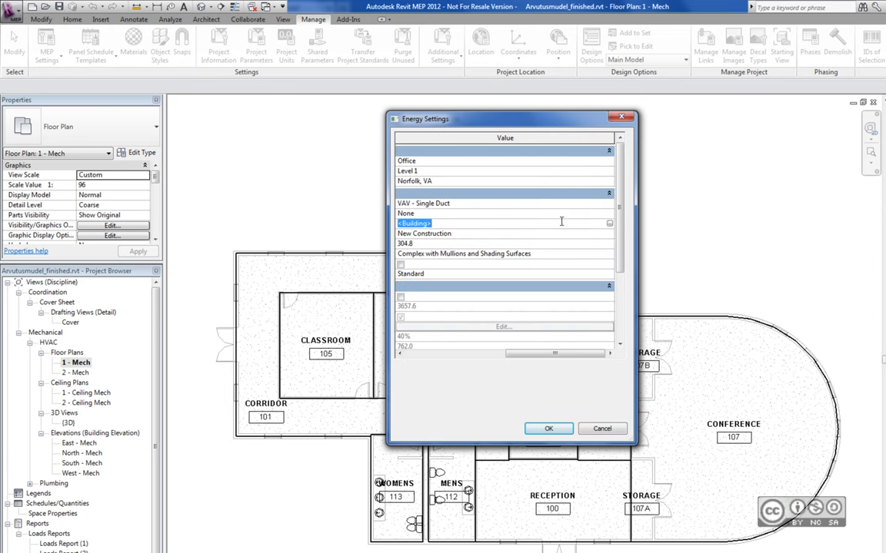
click(610, 224)
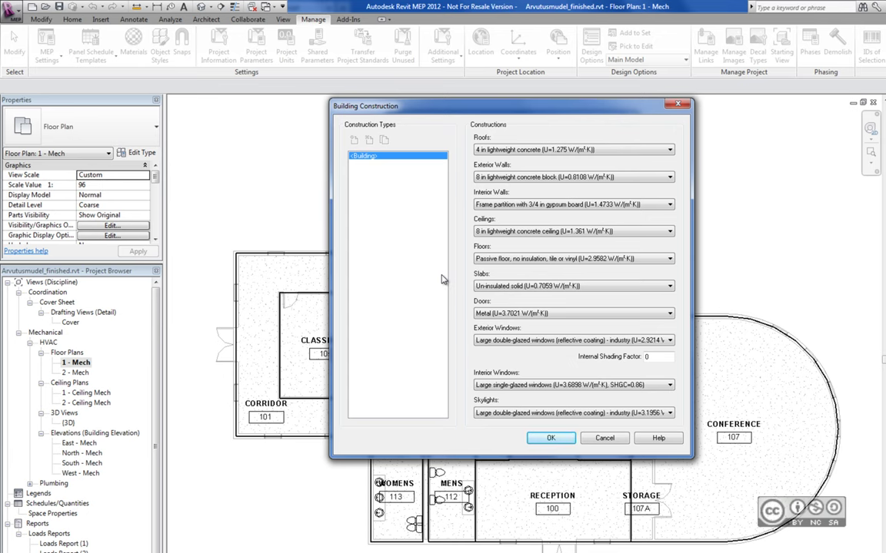
click(670, 152)
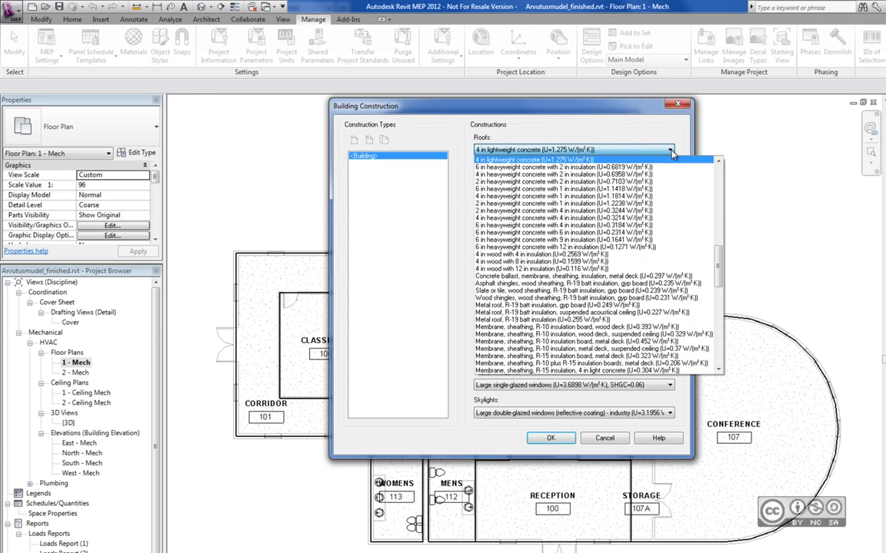
click(612, 159)
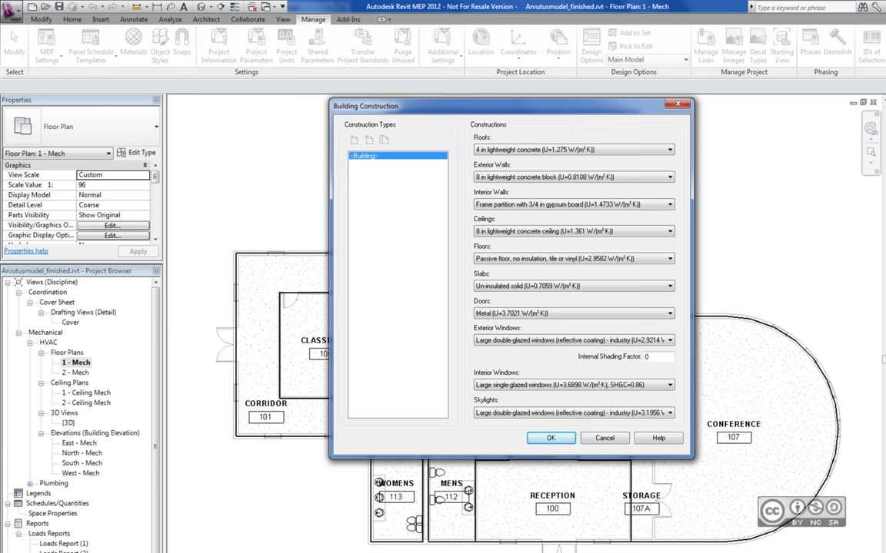
key(alt+Tab)
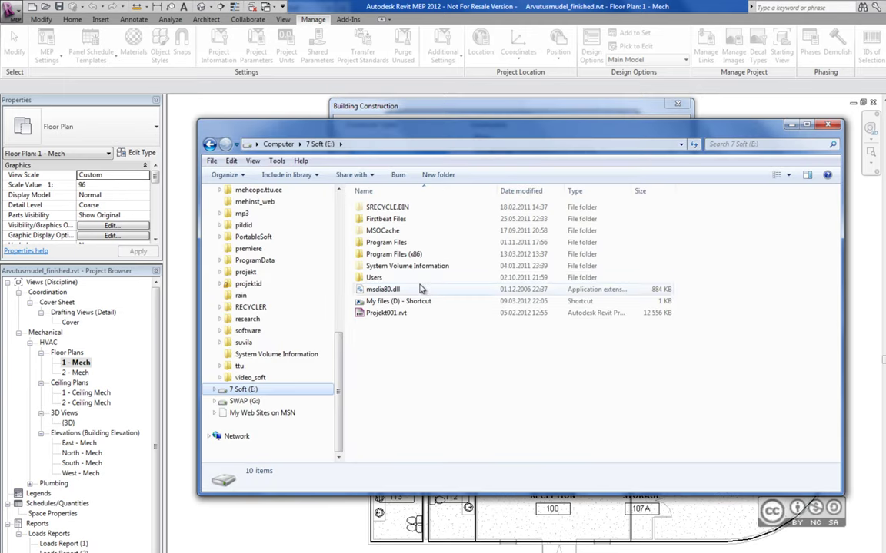
double_click(444, 243)
double_click(381, 230)
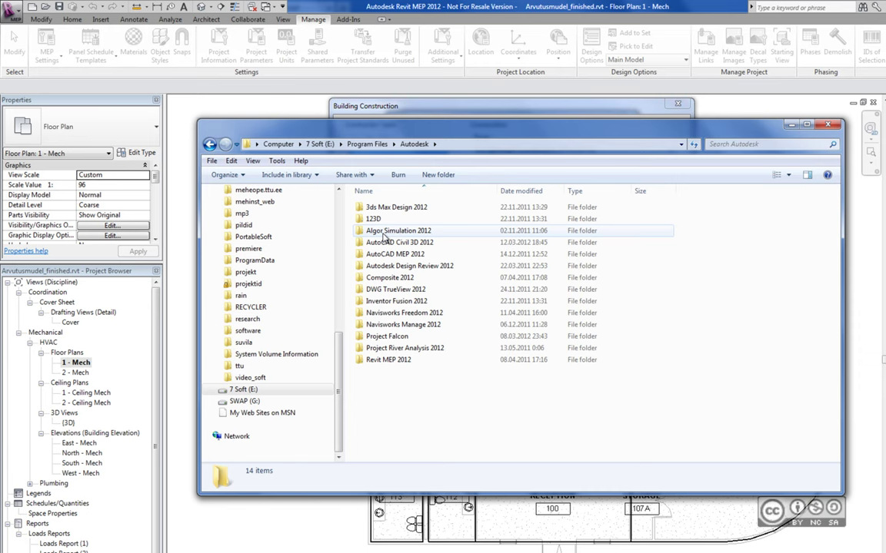
double_click(399, 378)
double_click(378, 253)
scroll(357, 294, down, 8)
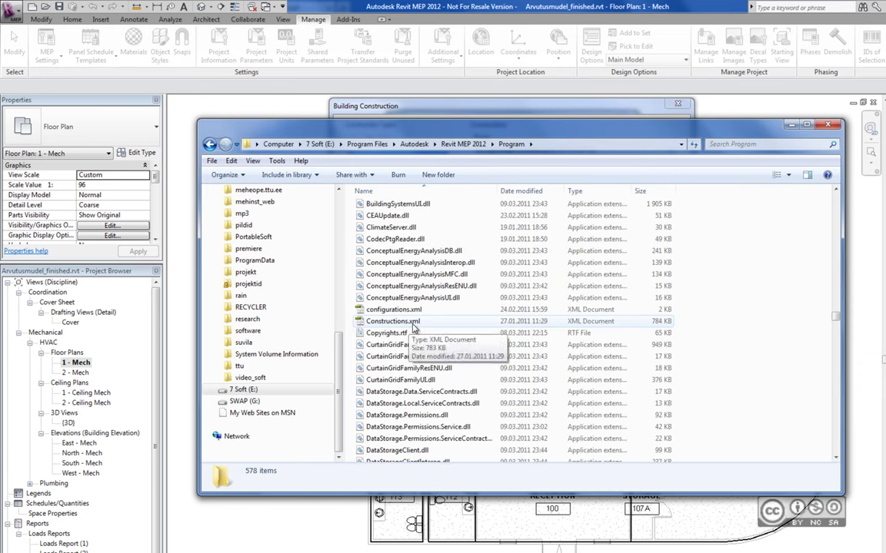
right_click(413, 324)
key(Escape)
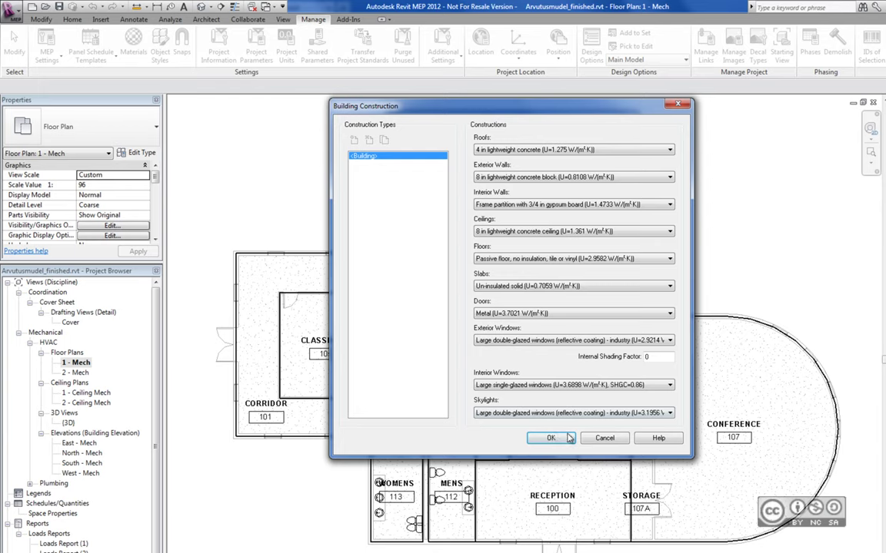
Step: Accept the Building Construction settings, select the classroom space and scroll Properties to Energy Analysis
key(Return)
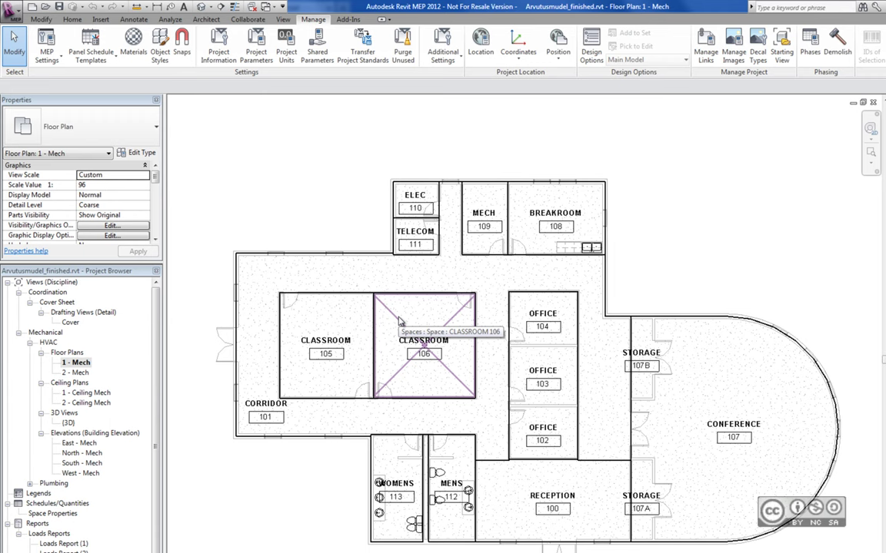
click(398, 321)
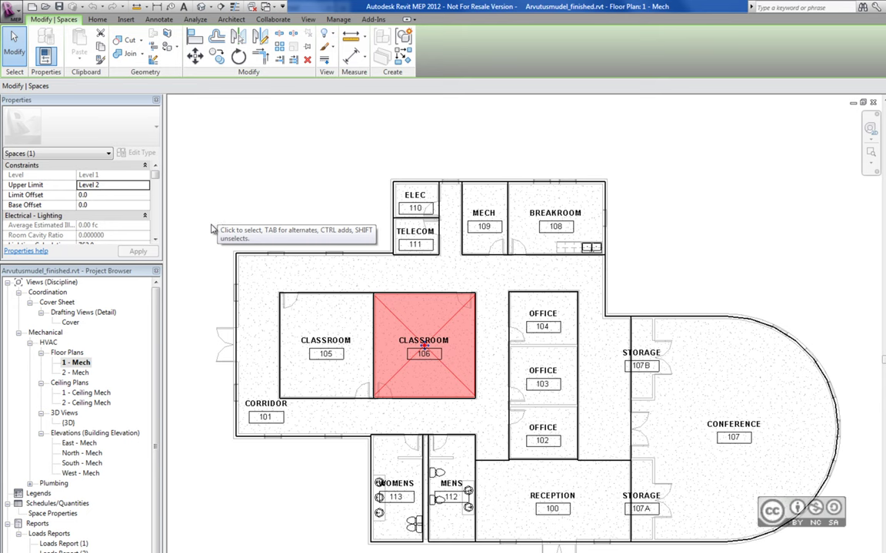
scroll(17, 258, down, 3)
scroll(17, 258, down, 3)
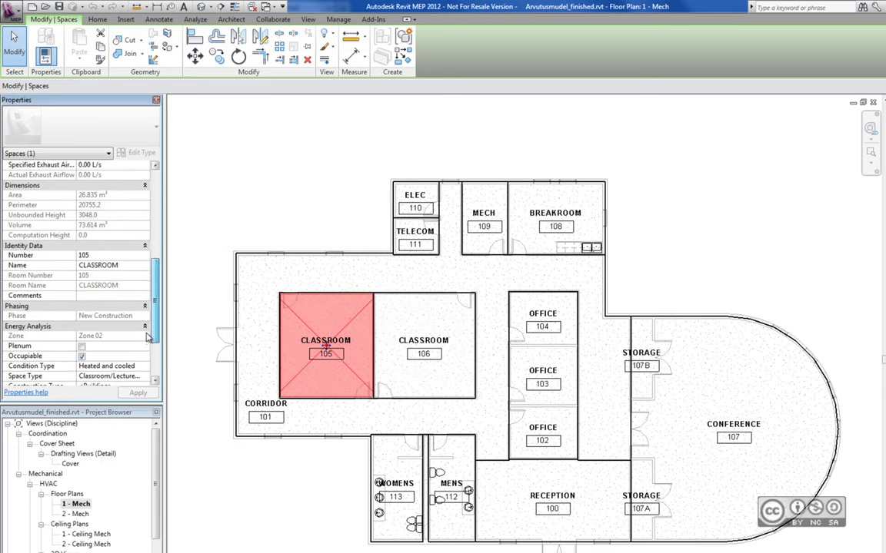
scroll(17, 259, down, 3)
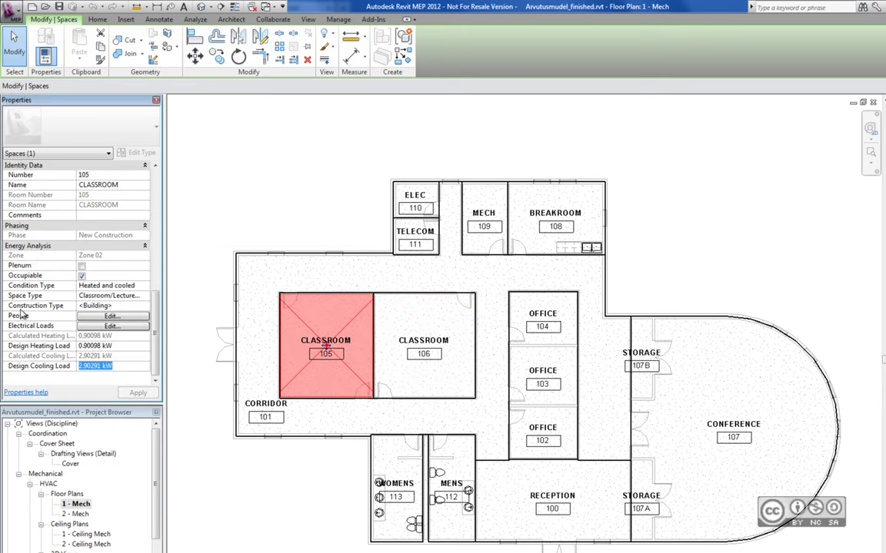
Step: Create a new construction type 'Fibo 200mm + 100mm Isover' for the classroom, then reselect <Building>
click(132, 307)
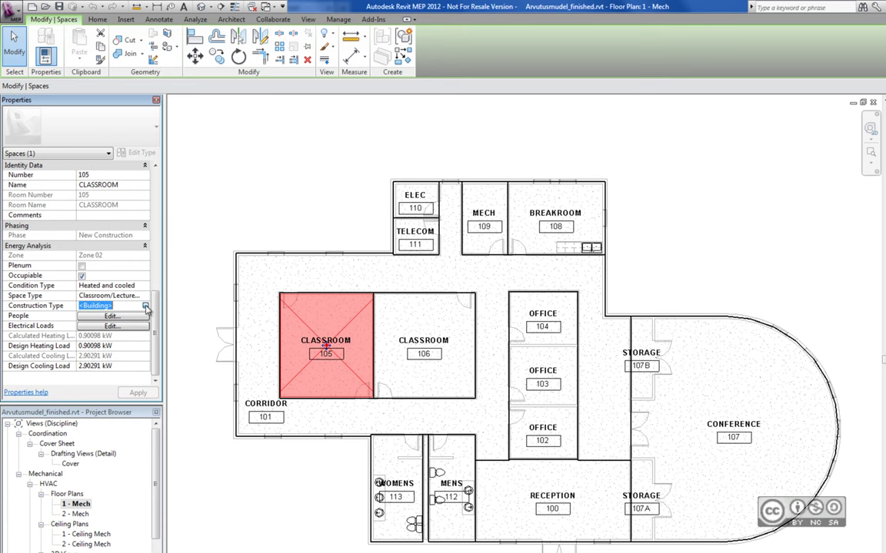
click(146, 307)
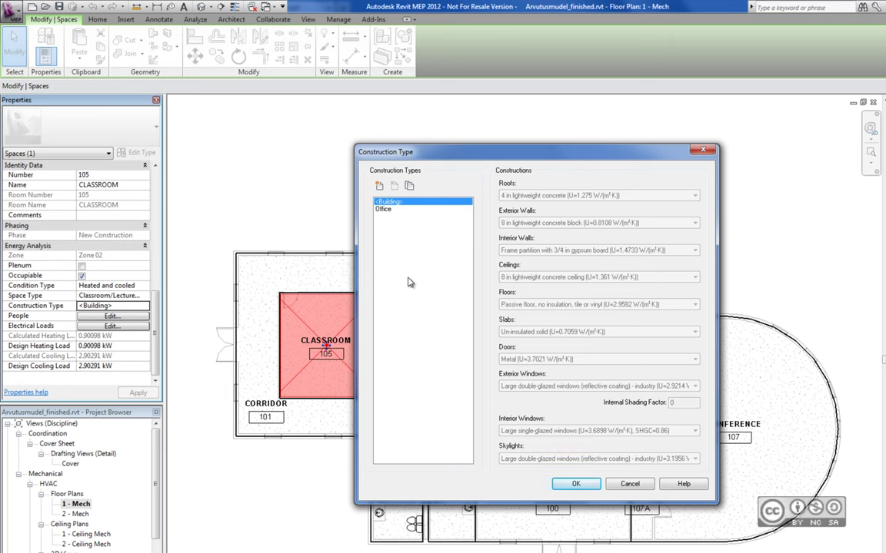
click(379, 185)
text(Fibo 200mm + 100mm Isover)
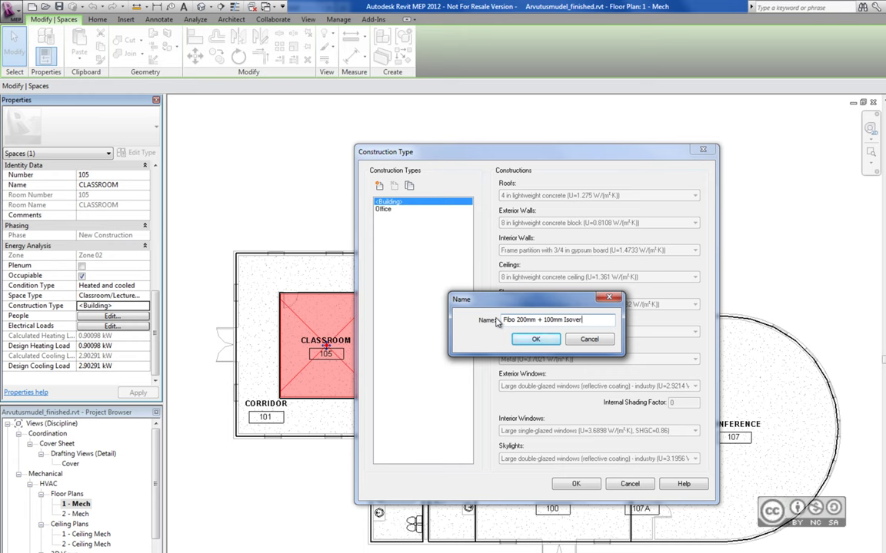
key(Return)
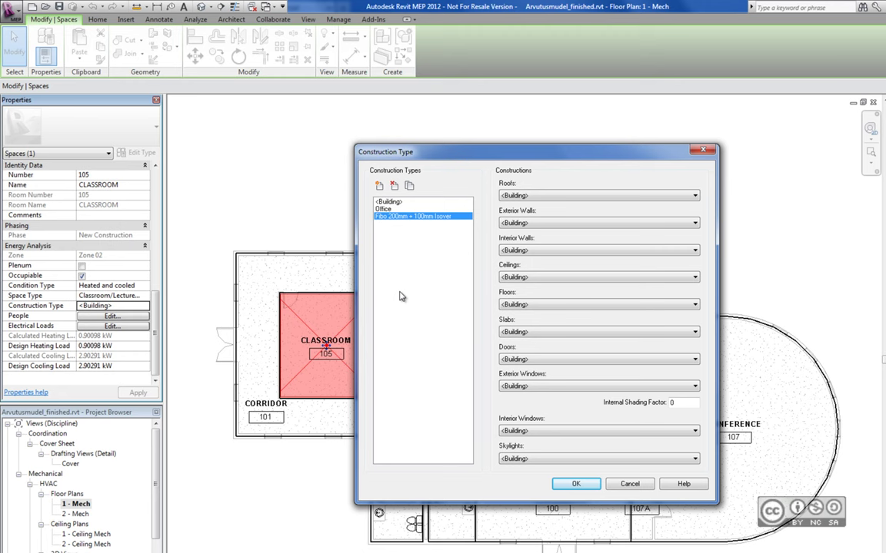
click(389, 203)
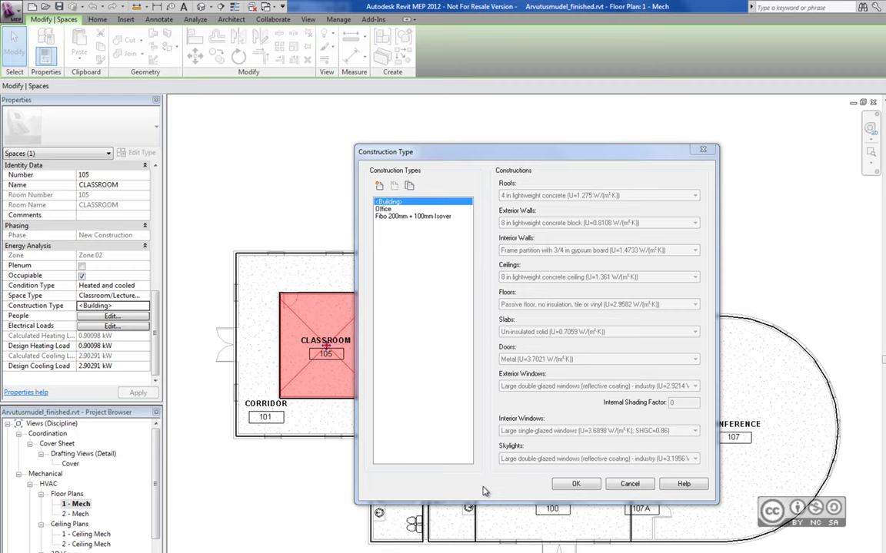
Step: Cancel the Construction Type dialog with Esc, keeping the classroom on <Building>
key(Escape)
key(Escape)
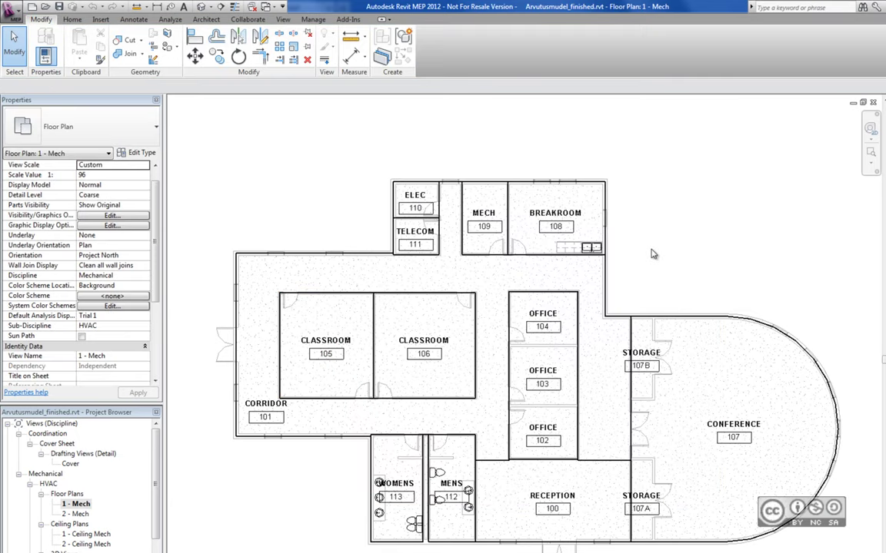